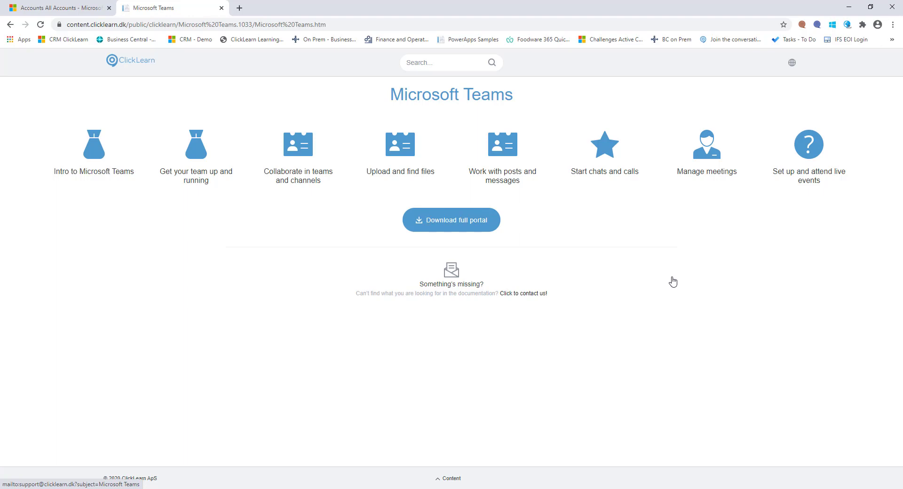
# Search the Microsoft Teams portal for "acc" and clear the search
pyautogui.click(515, 21)
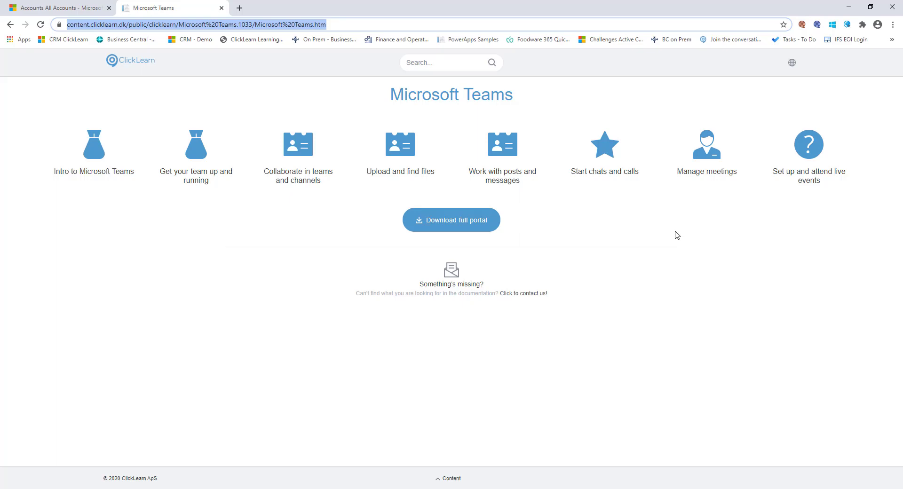
pyautogui.click(676, 236)
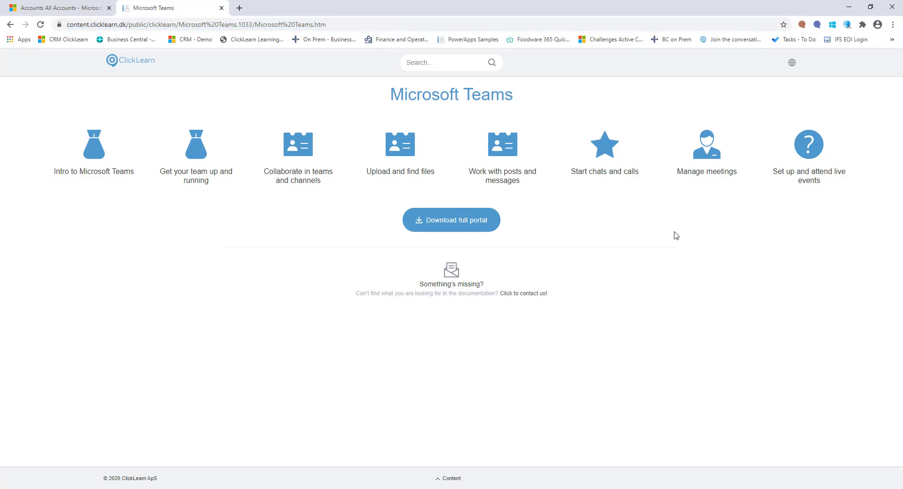
pyautogui.click(452, 62)
pyautogui.write('acc')
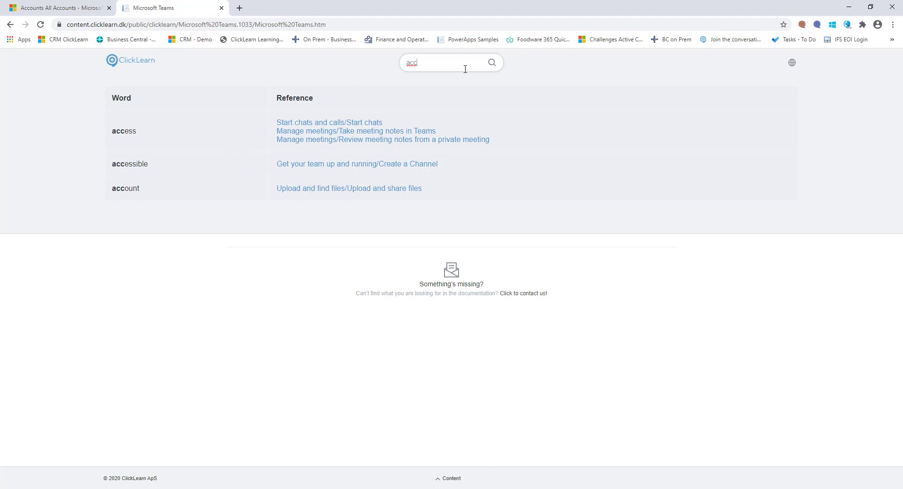
pyautogui.moveTo(464, 66); pyautogui.dragTo(324, 73)
pyautogui.press('BackSpace')
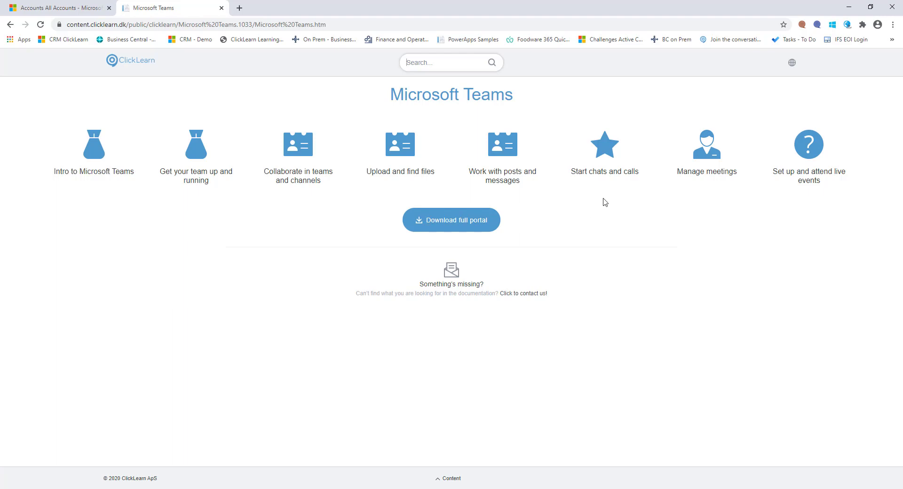
# Open the "Share content in a meeting in Teams" guide under Manage meetings and look through its instructions
pyautogui.click(712, 169)
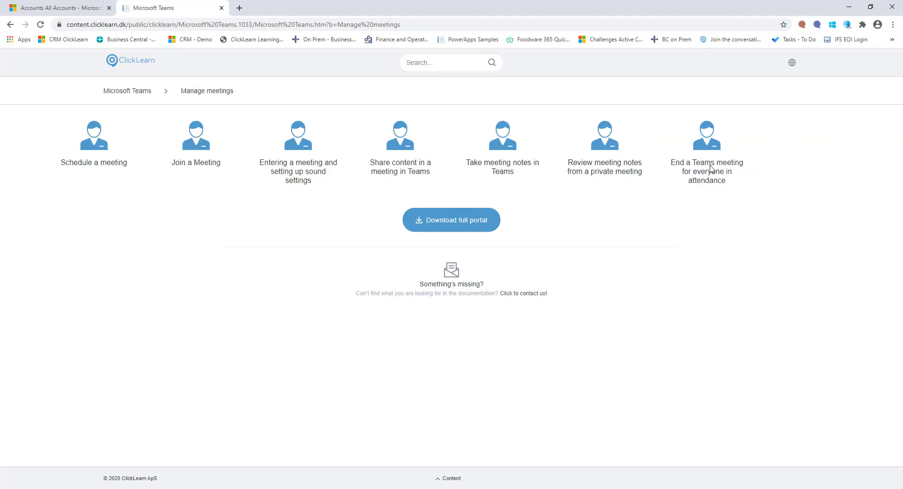
pyautogui.click(403, 150)
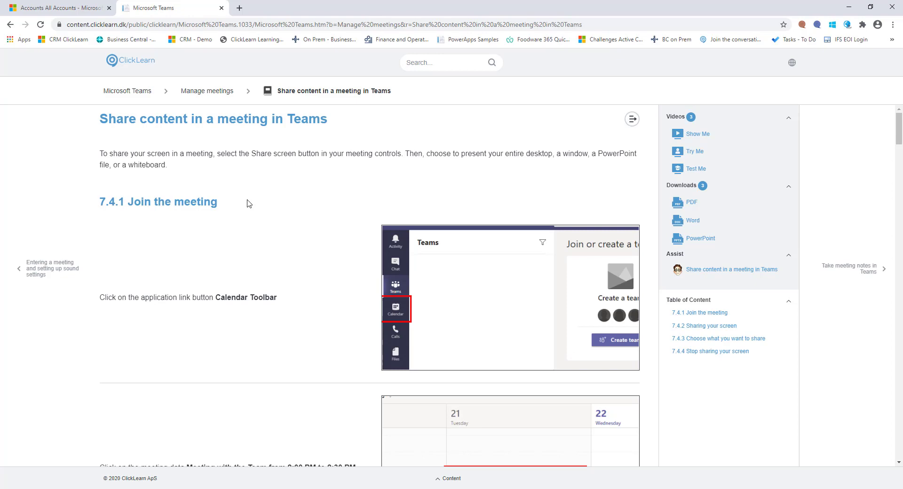
pyautogui.scroll(-10, 249, 203)
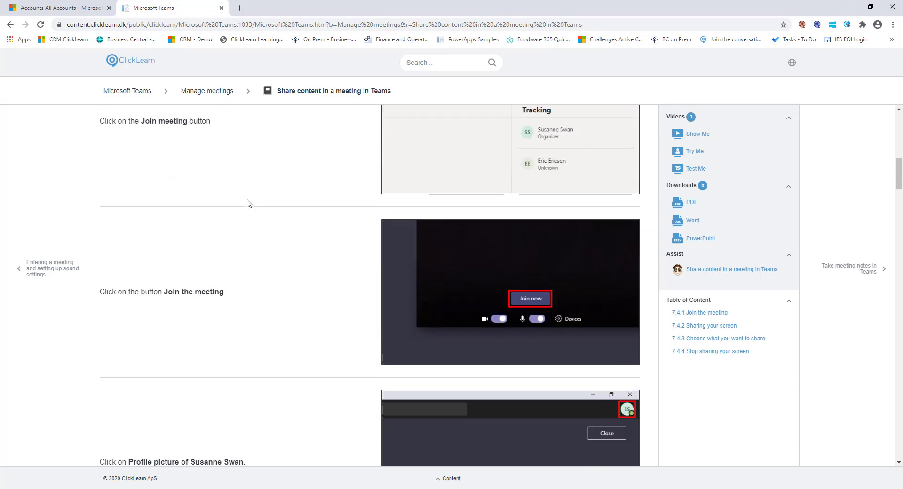
pyautogui.scroll(-15, 249, 203)
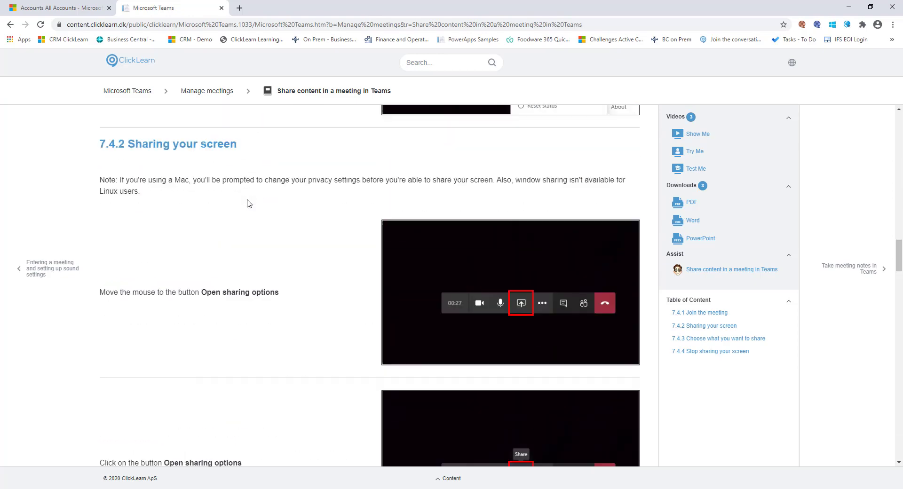
pyautogui.scroll(-8, 279, 239)
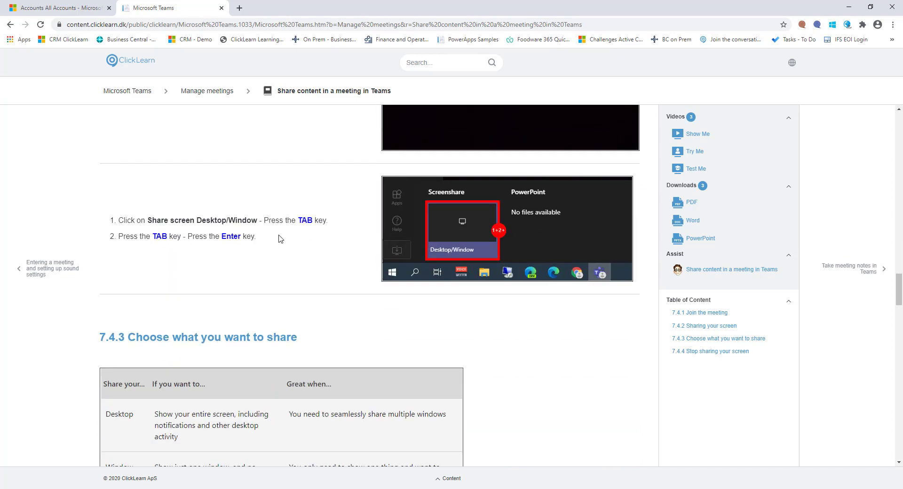
pyautogui.scroll(-6, 279, 238)
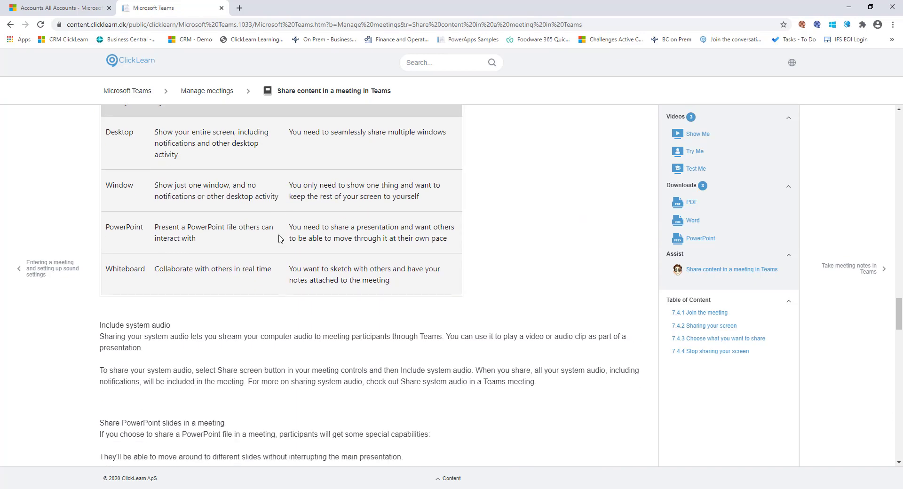
pyautogui.scroll(-5, 279, 238)
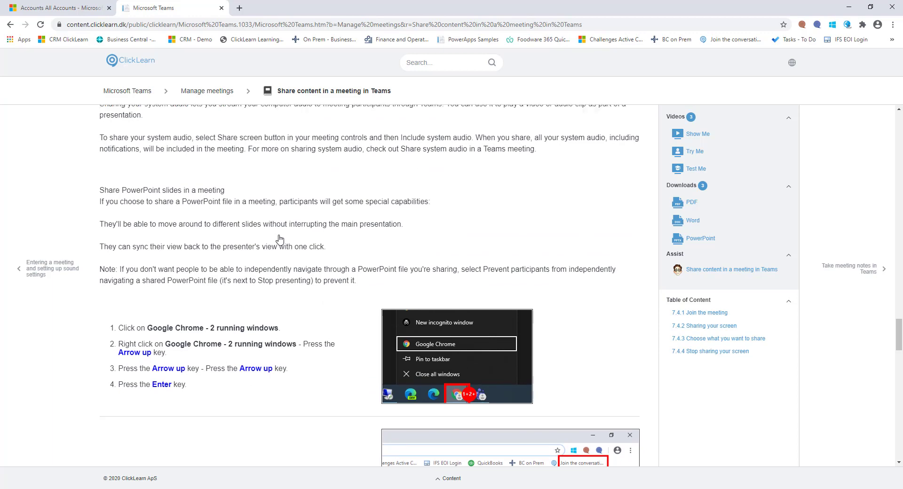
pyautogui.scroll(20, 279, 238)
pyautogui.scroll(10, 279, 239)
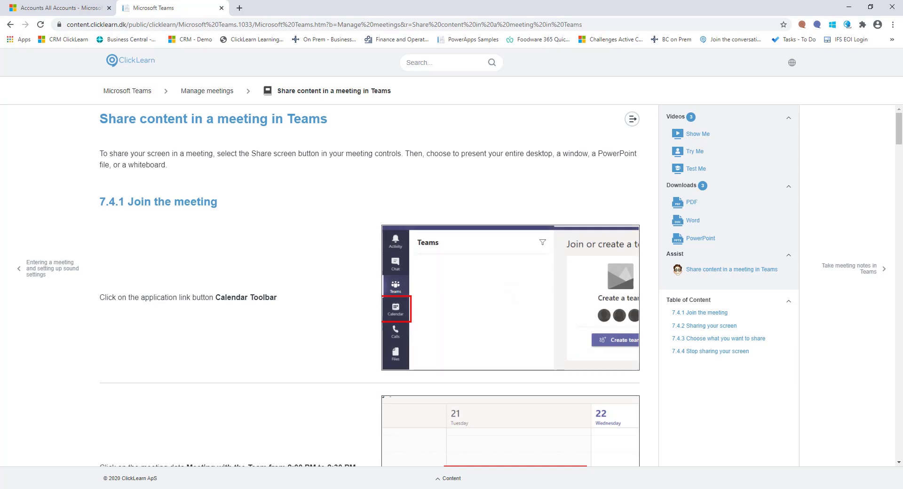
# View the content overview from the guide and again from the Microsoft Teams portal's home page, collapsing it each time
pyautogui.click(450, 480)
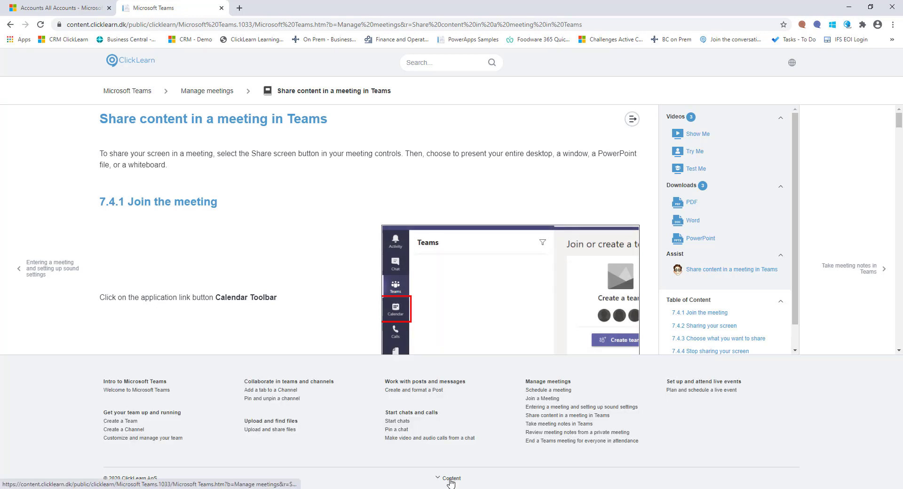
pyautogui.click(450, 480)
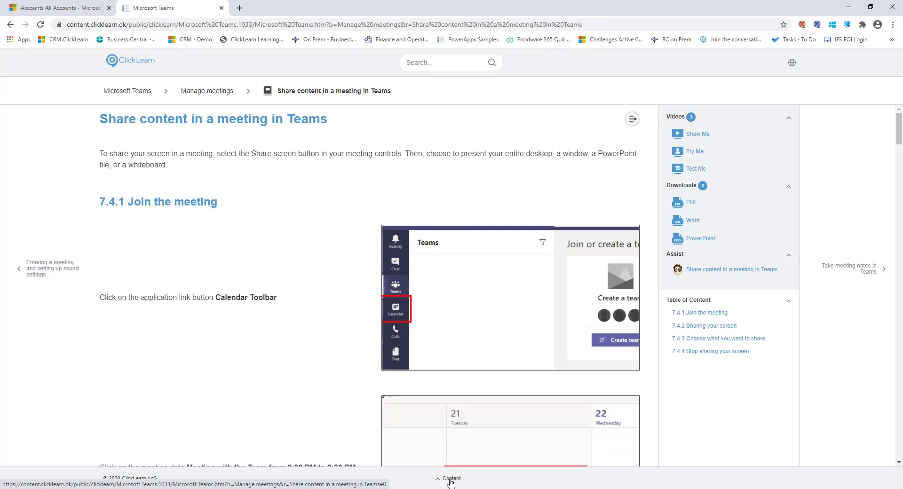
pyautogui.click(112, 92)
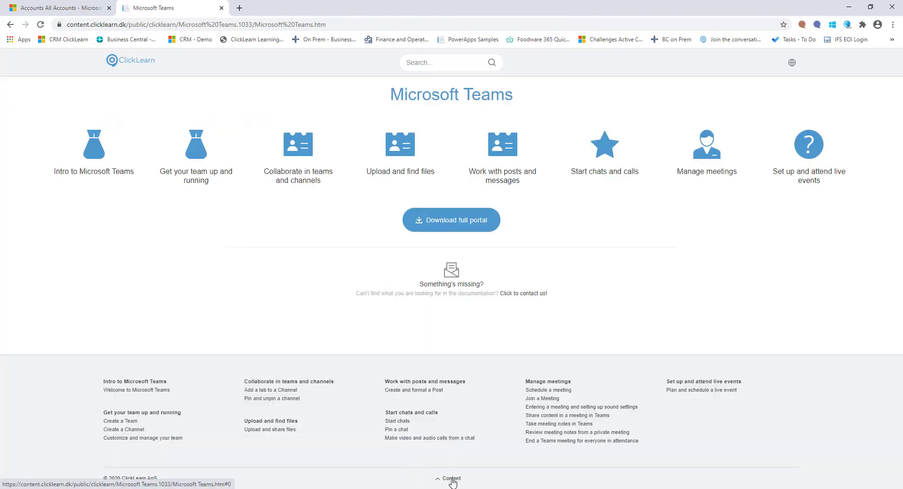
pyautogui.click(452, 480)
pyautogui.click(451, 480)
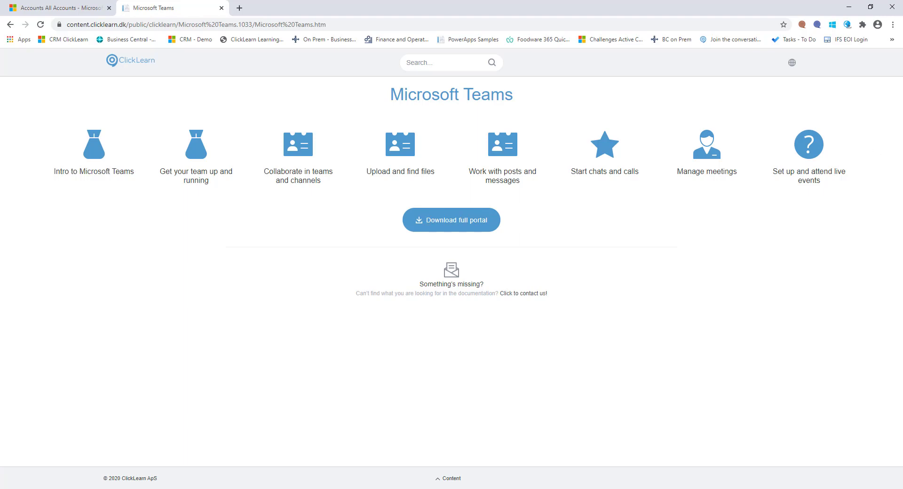
# Switch the portal language to German (Germany) and dismiss the browser's translation offer
pyautogui.click(792, 63)
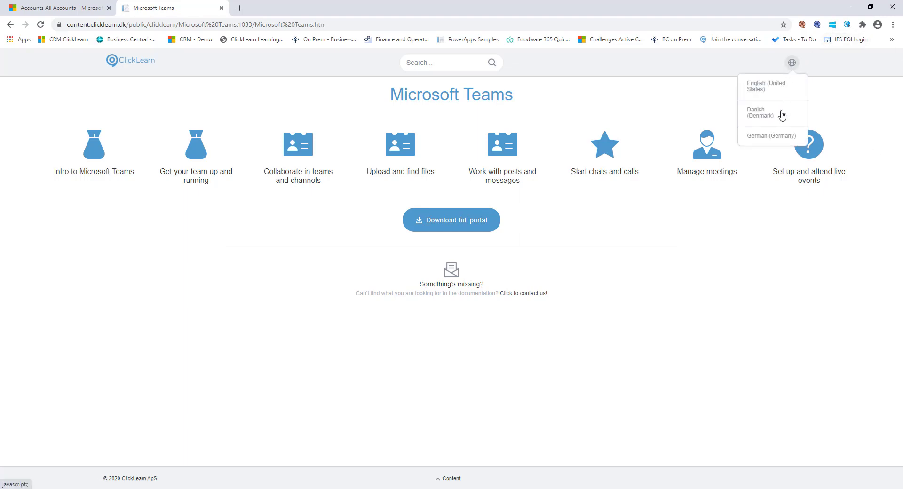
pyautogui.click(776, 137)
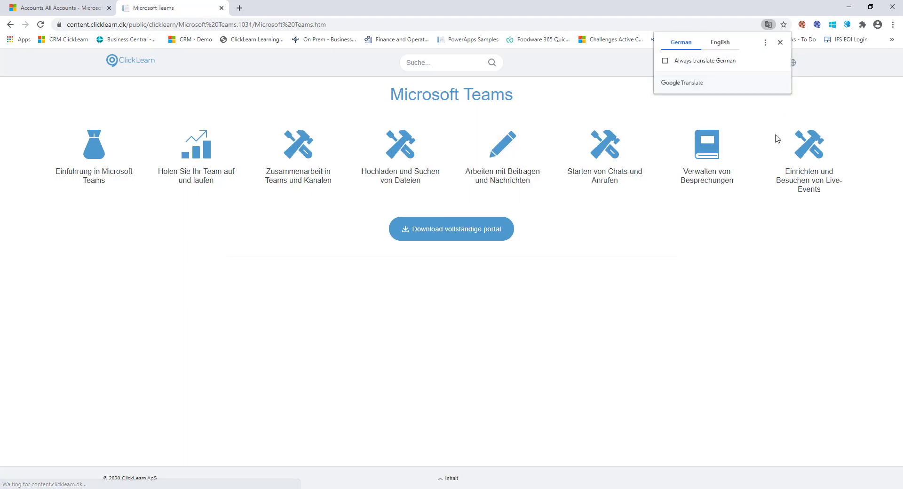
pyautogui.click(780, 43)
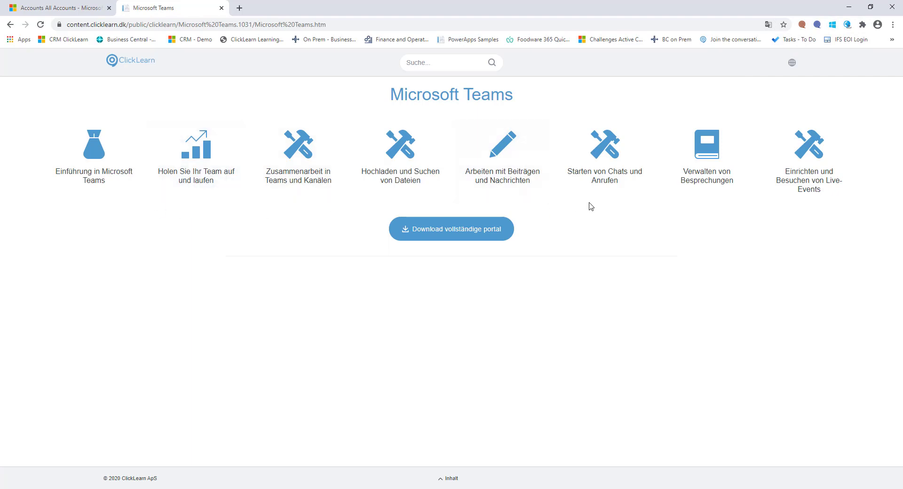
# Open "Freigeben von Inhalten in einer Besprechung in Teams" under Verwalten von Besprechungen and look through the German guide
pyautogui.click(695, 167)
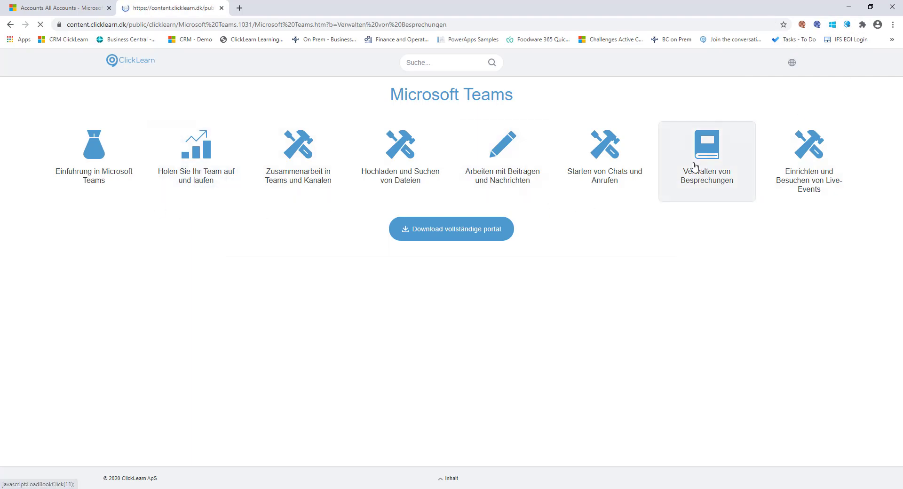
pyautogui.click(404, 180)
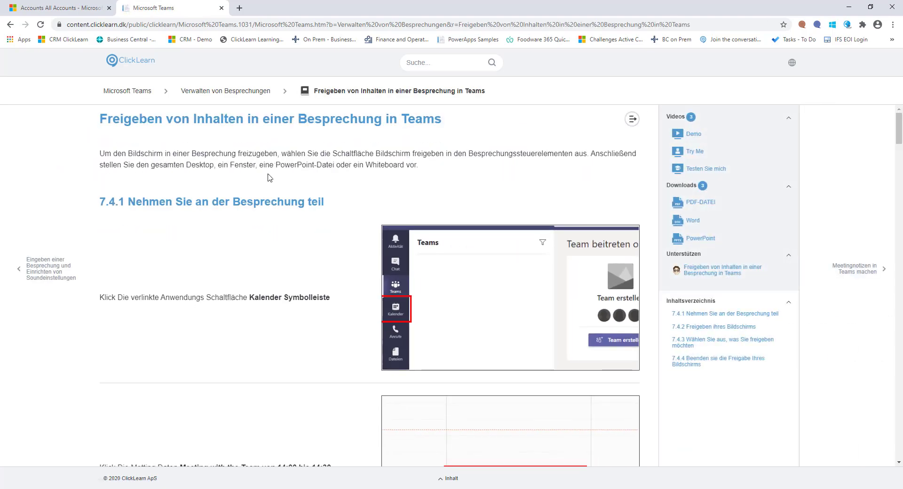
pyautogui.scroll(-10, 269, 178)
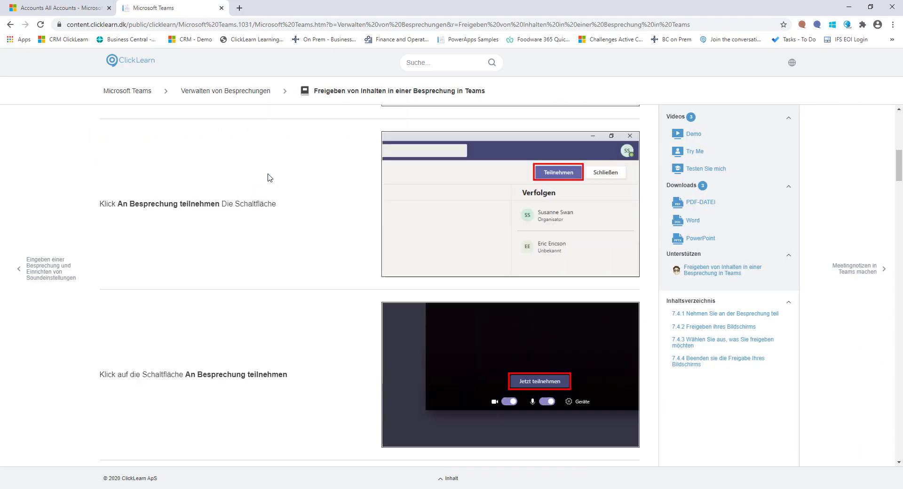
pyautogui.scroll(-8, 309, 299)
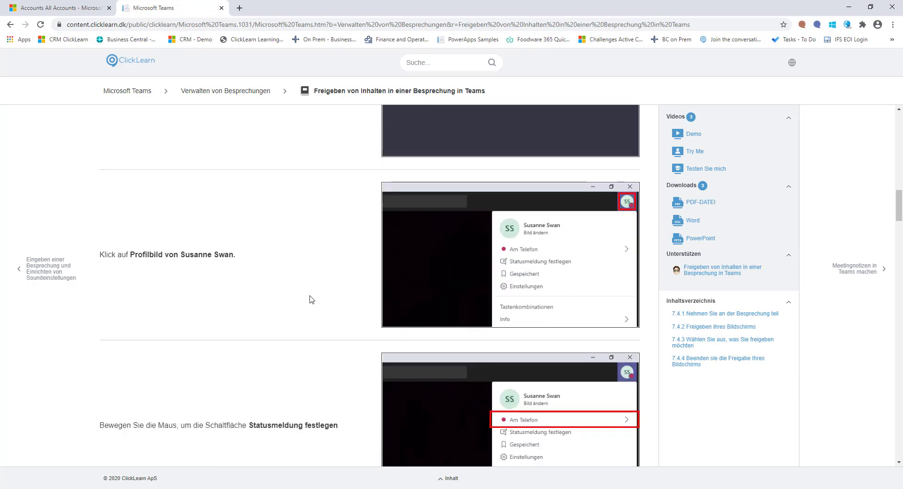
pyautogui.scroll(-12, 310, 299)
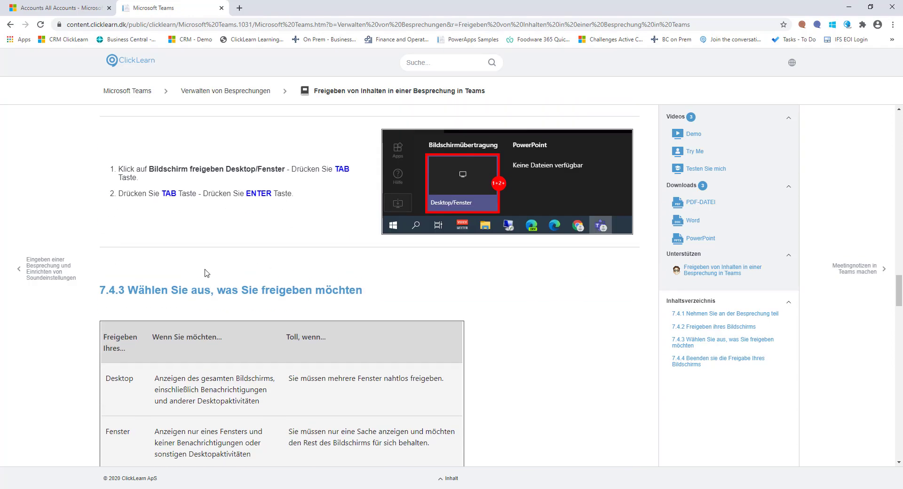
pyautogui.scroll(-4, 382, 260)
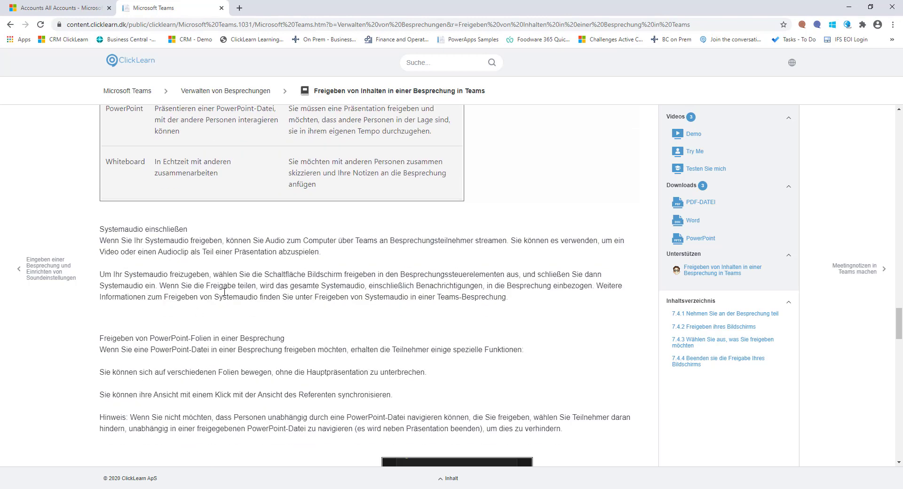
pyautogui.scroll(20, 335, 333)
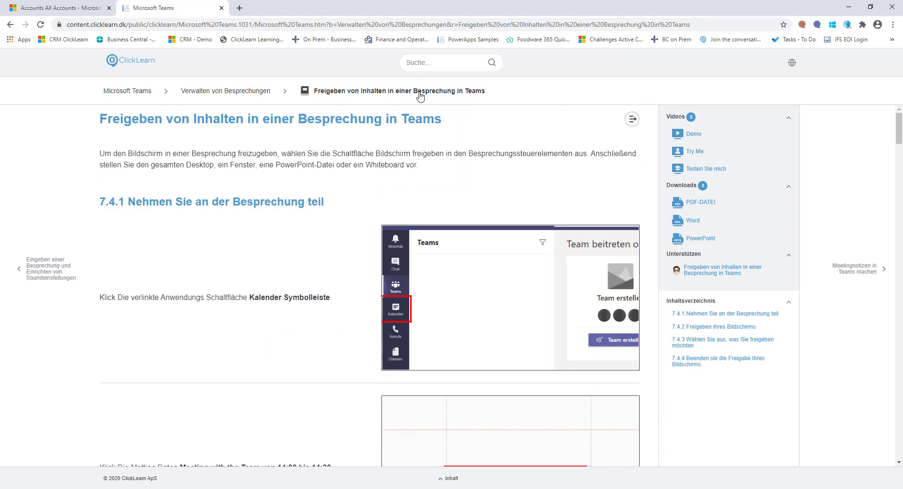
# Switch the portal language back to English (United States)
pyautogui.click(792, 63)
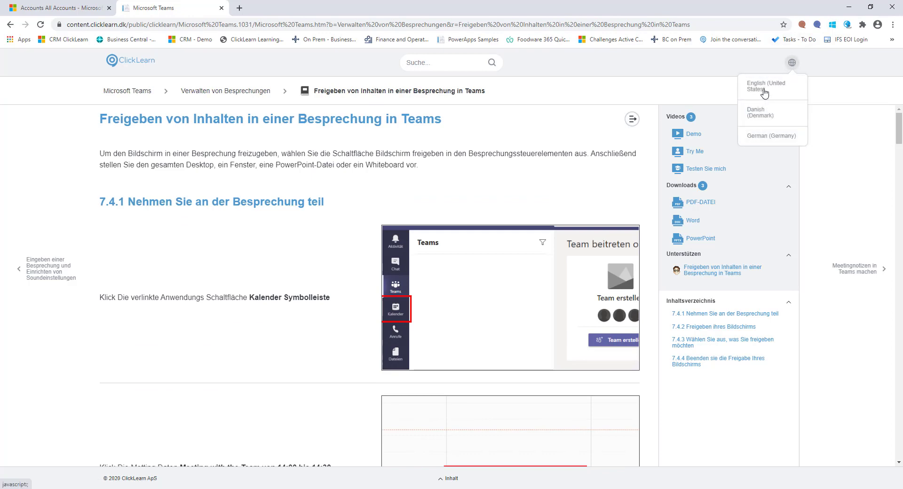
pyautogui.click(767, 91)
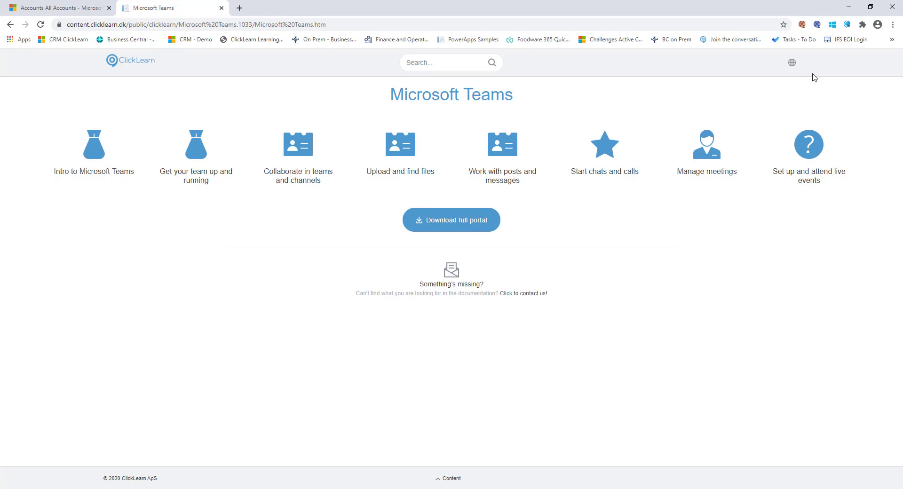
# Open the full portal as a PDF, view its section 7.1 Schedule a meeting, and close the document
pyautogui.click(460, 228)
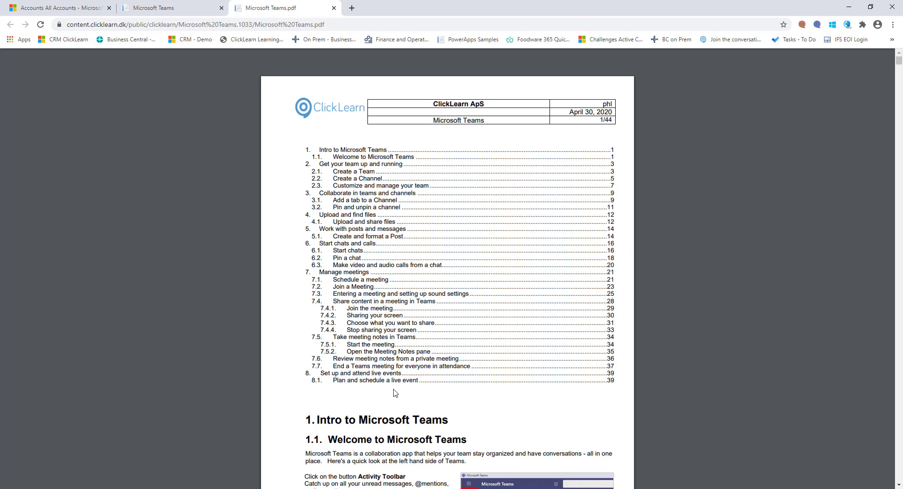
pyautogui.scroll(-8, 409, 365)
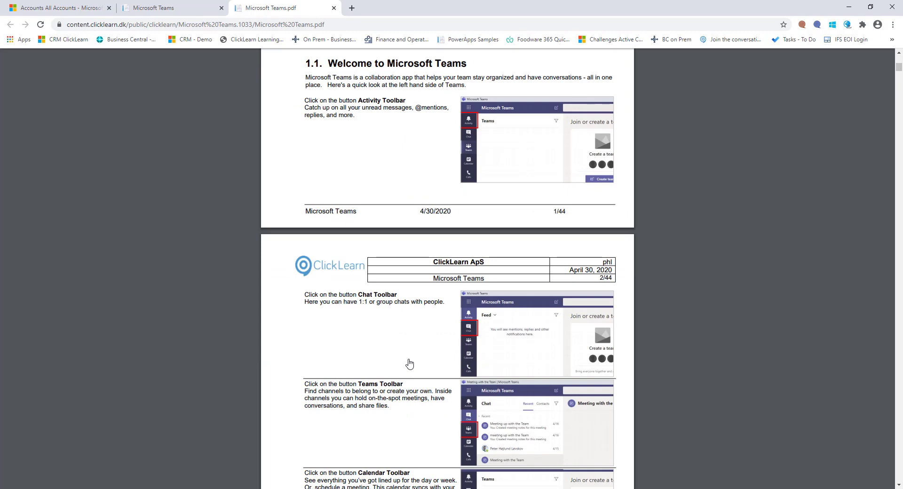
pyautogui.scroll(8, 409, 364)
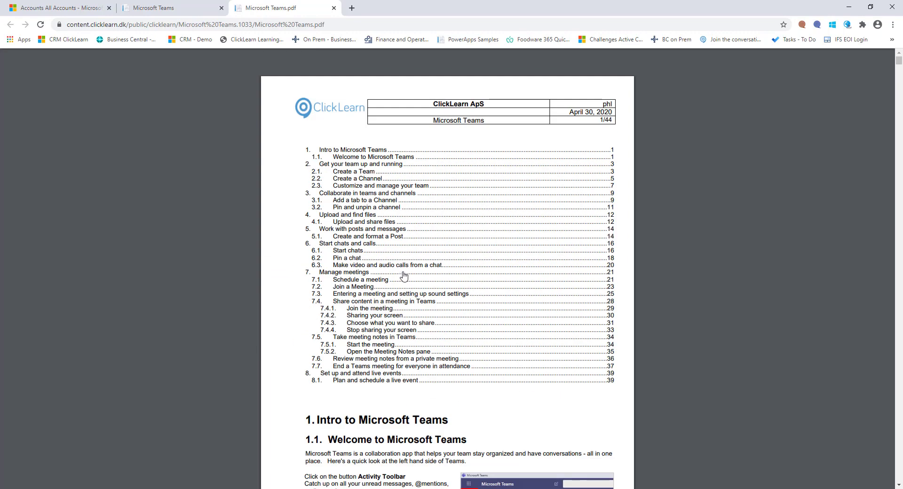
pyautogui.click(365, 284)
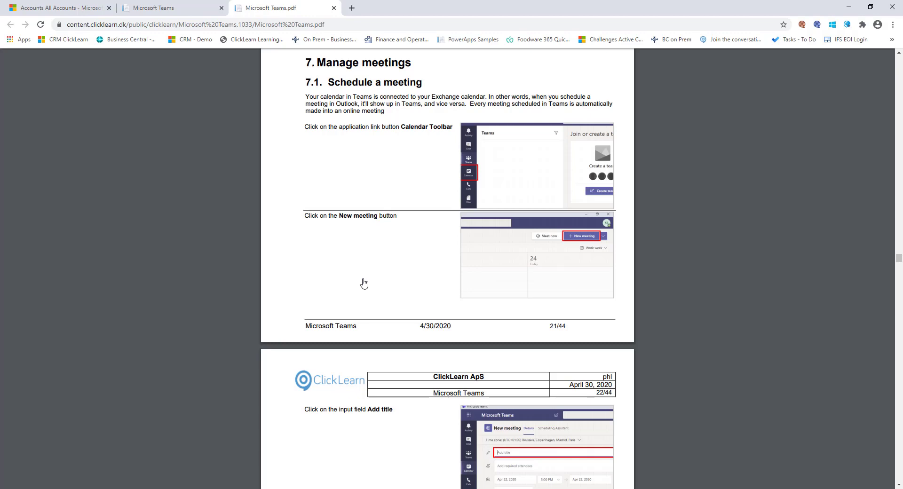
pyautogui.click(333, 8)
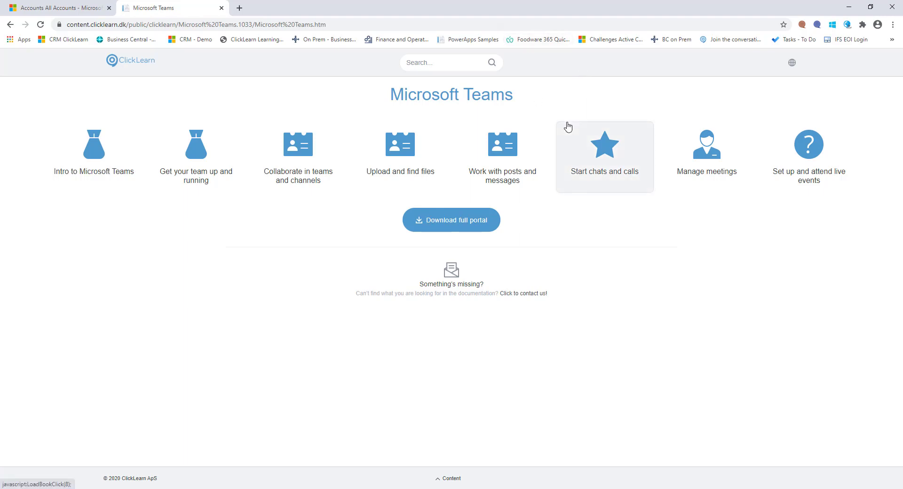
# Close the Microsoft Teams portal and open ClickLearn Help from the All Accounts view in Dynamics 365
pyautogui.click(222, 8)
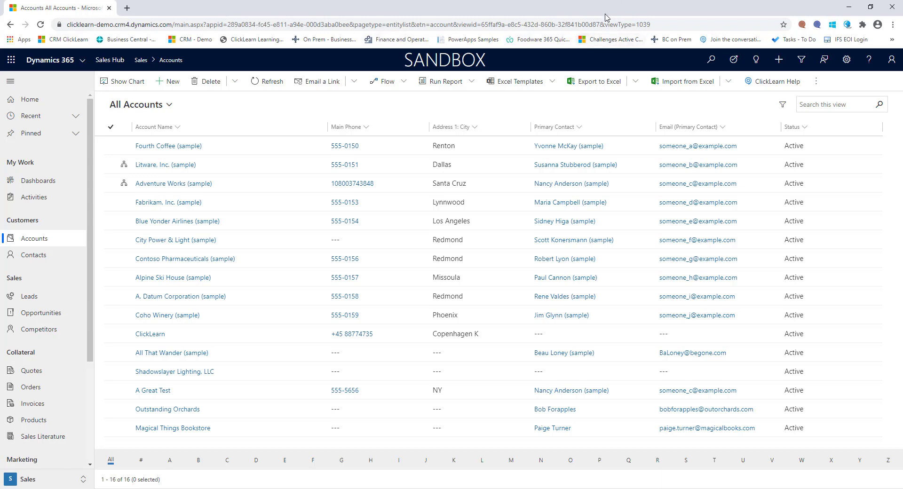
pyautogui.click(774, 87)
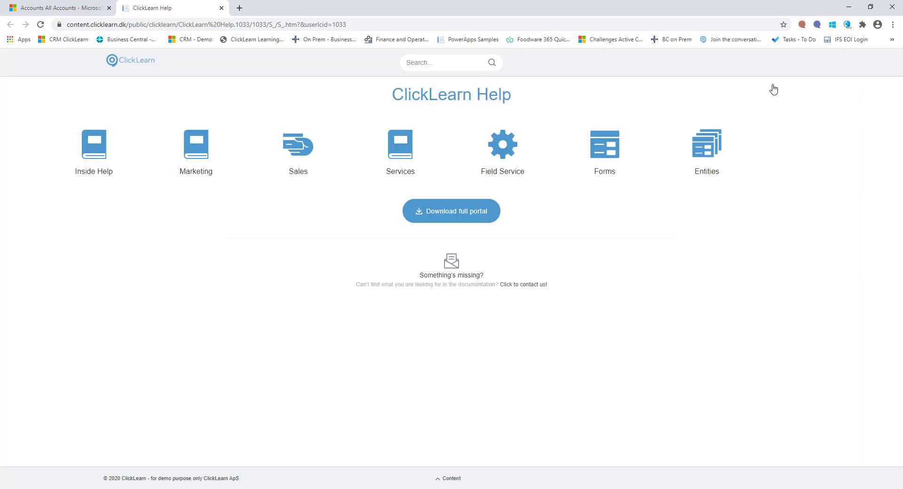
# Open the "Create an account" guide under Sales in ClickLearn Help and launch its assistant in Dynamics 365
pyautogui.click(303, 135)
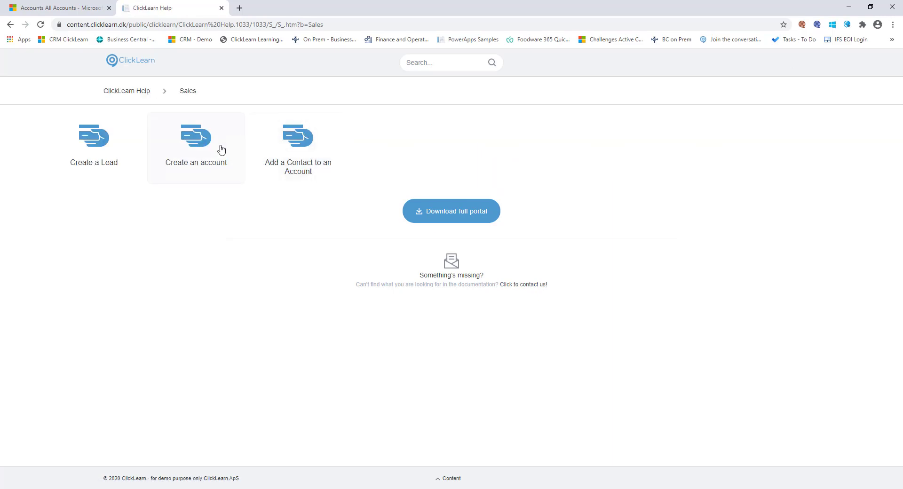
pyautogui.click(214, 148)
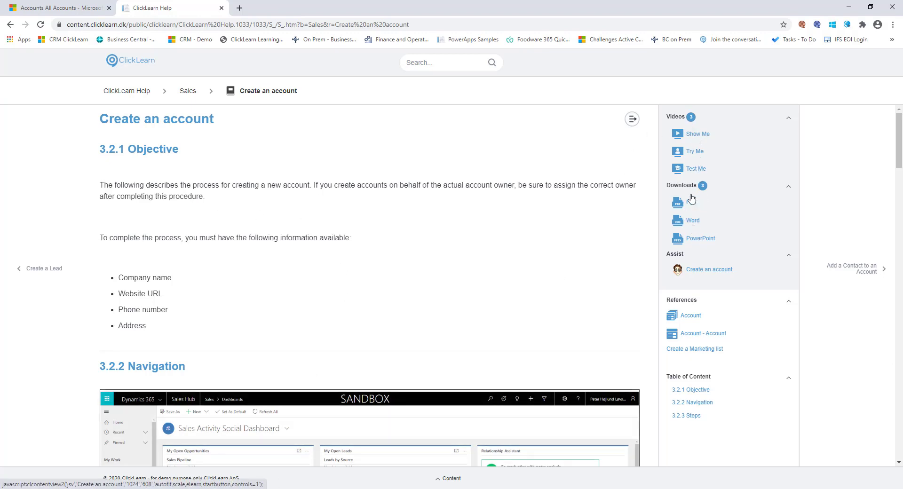
pyautogui.click(702, 271)
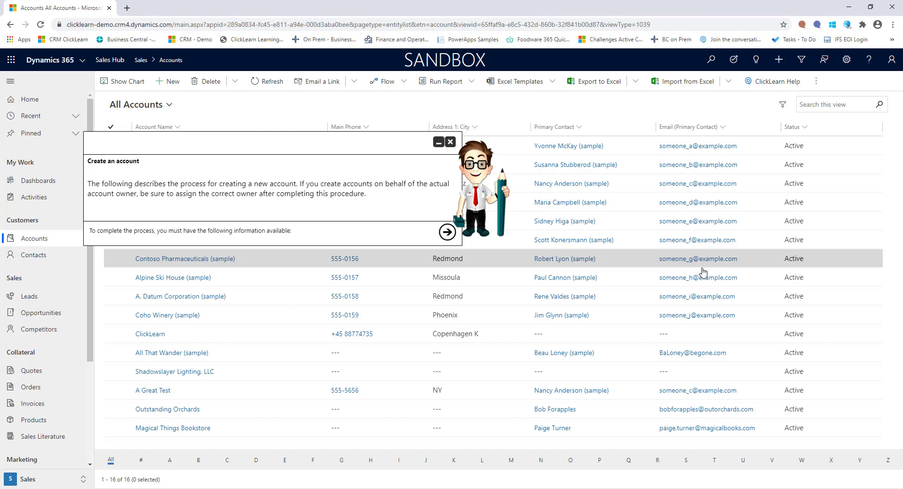
# Follow the "Create an account" assistant through Accounts and a new account form up to the Account Name instruction
pyautogui.click(449, 233)
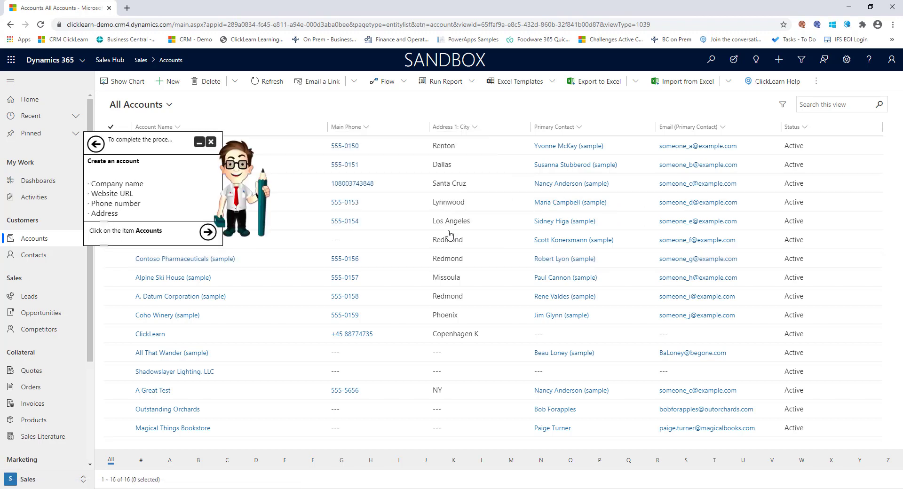
pyautogui.click(209, 232)
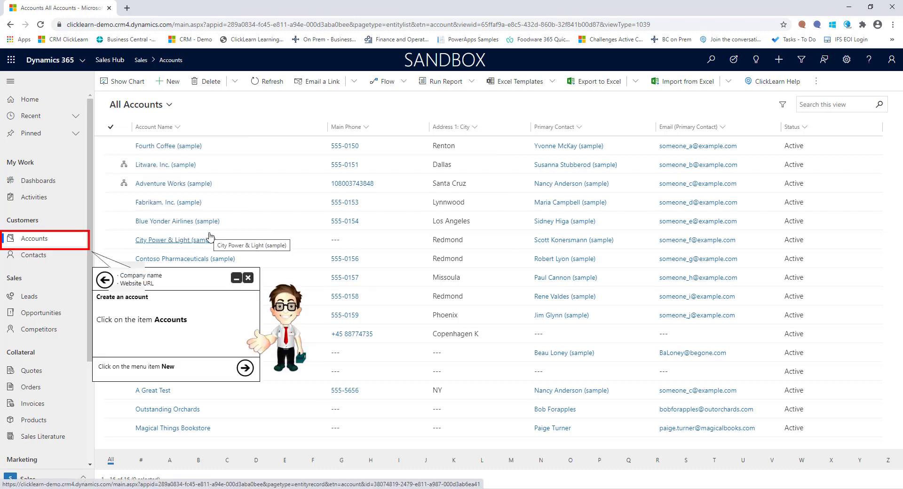
pyautogui.click(47, 242)
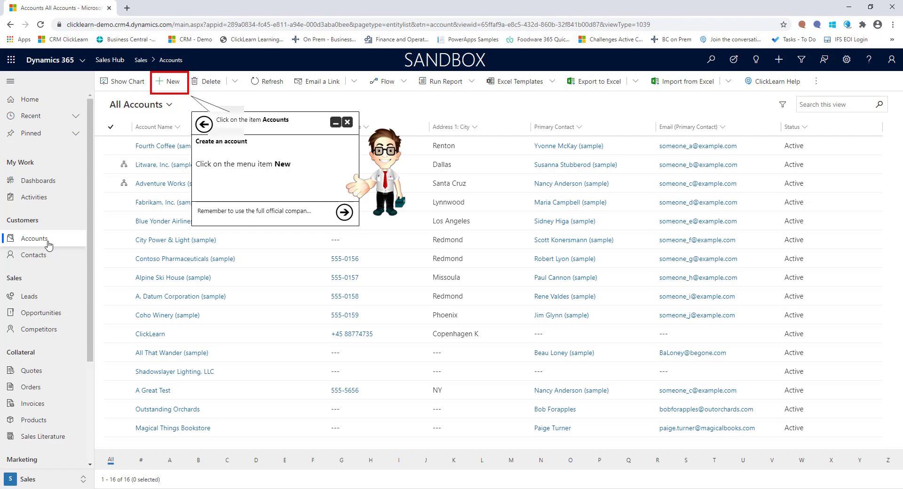
pyautogui.click(163, 86)
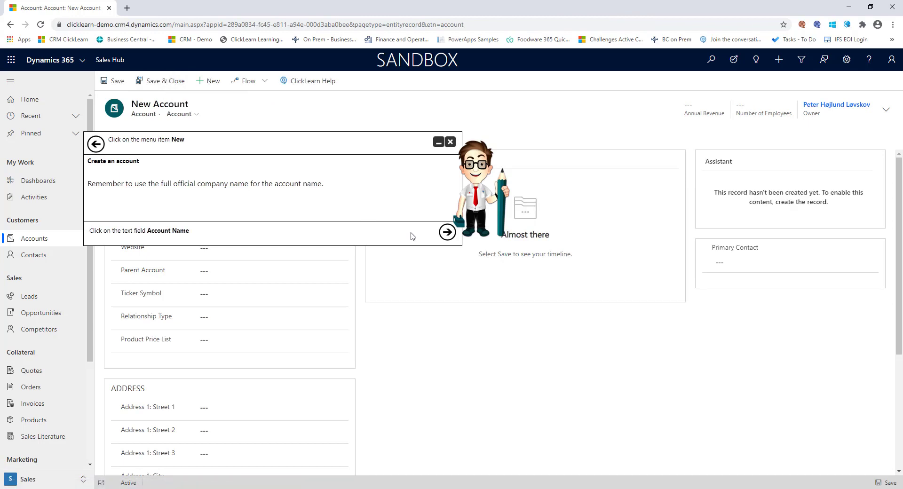
pyautogui.click(447, 235)
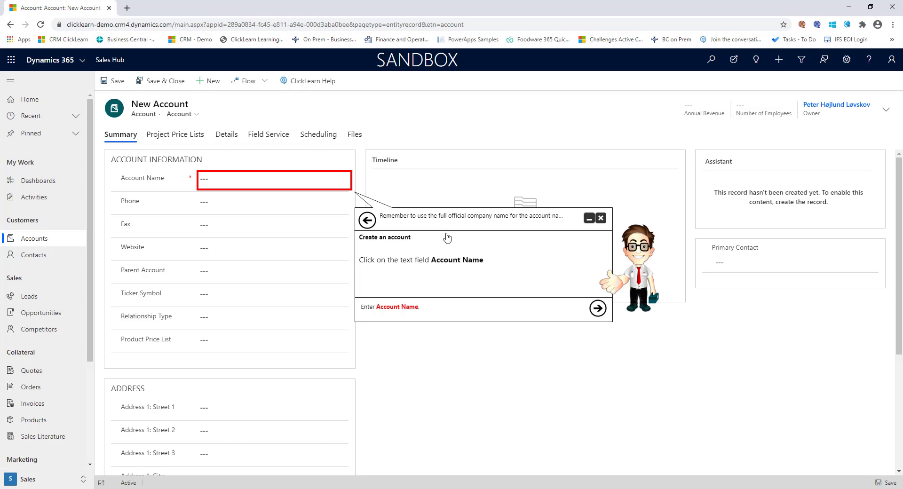
# Minimize the assistant, close its guide window, and leave the new account form for the Home page
pyautogui.click(591, 219)
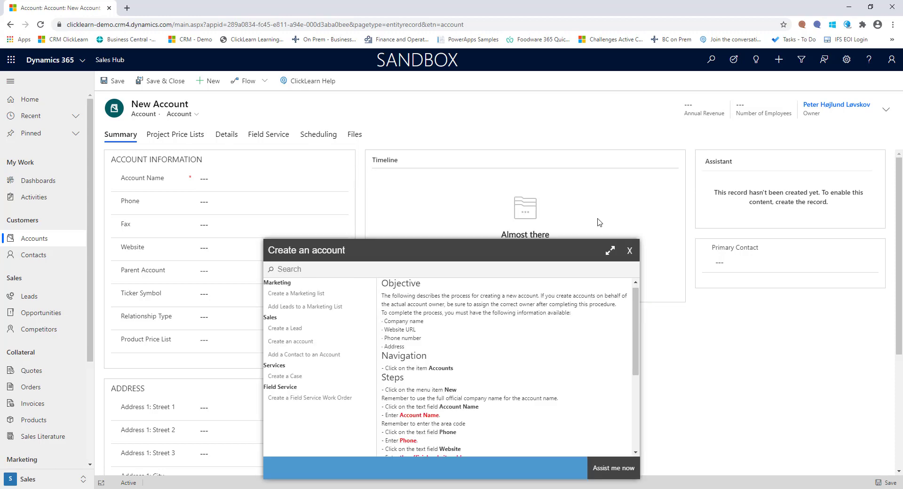
pyautogui.click(629, 248)
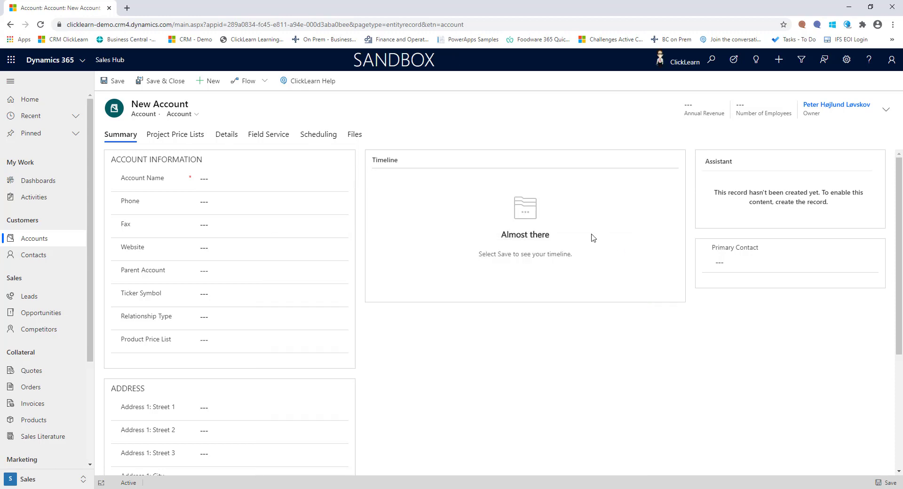
pyautogui.click(238, 179)
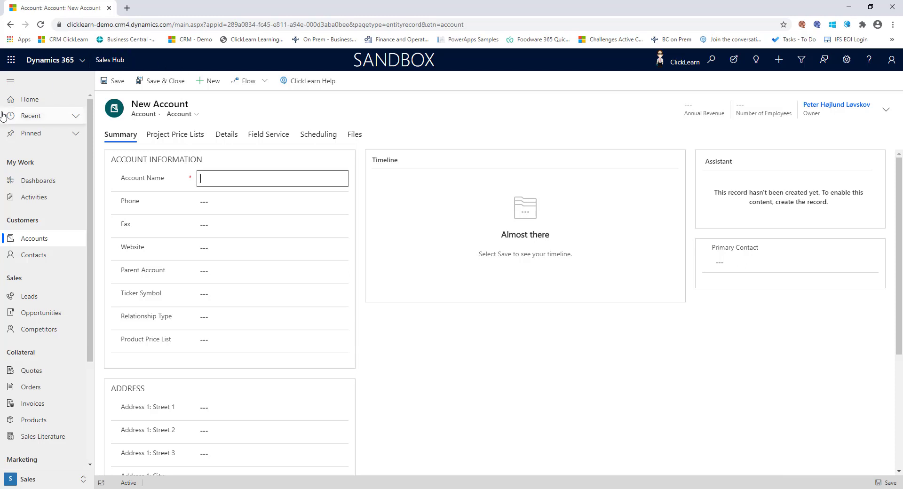
pyautogui.click(32, 101)
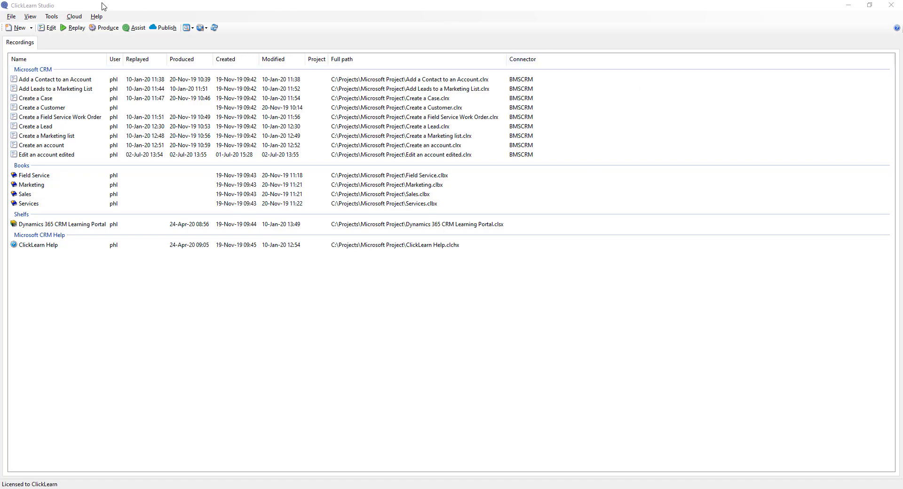
# Switch to ClickLearn Studio and open a maximized list of applications for a new recording
pyautogui.click(23, 33)
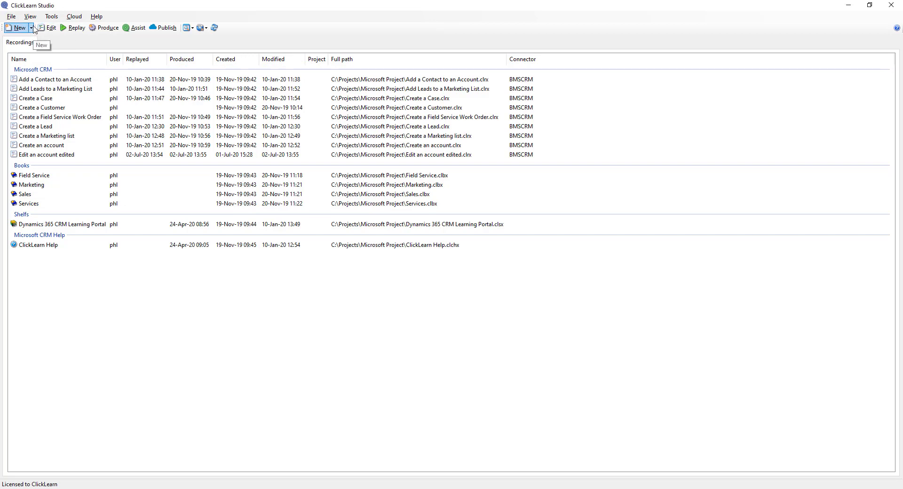
pyautogui.click(33, 30)
pyautogui.click(33, 30)
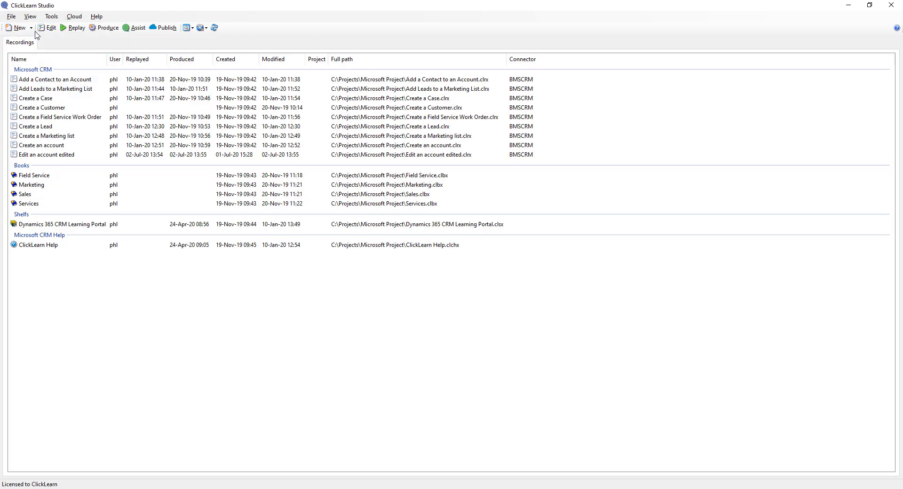
pyautogui.click(32, 30)
pyautogui.click(33, 40)
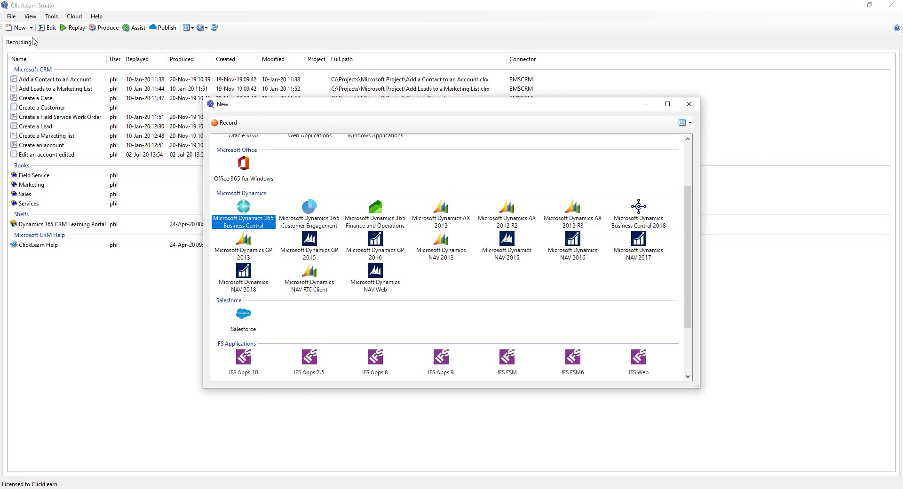
pyautogui.click(666, 106)
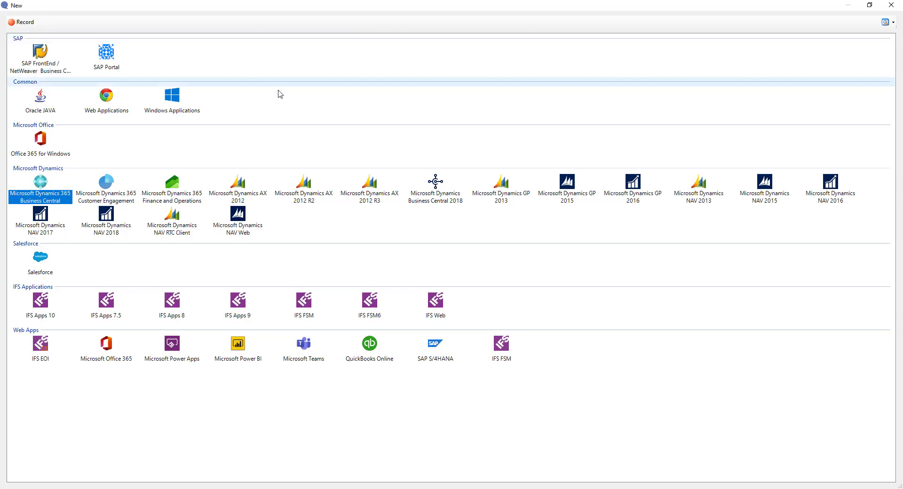
# Start recording Microsoft Dynamics 365 Customer Engagement in English (United States)
pyautogui.doubleClick(100, 191)
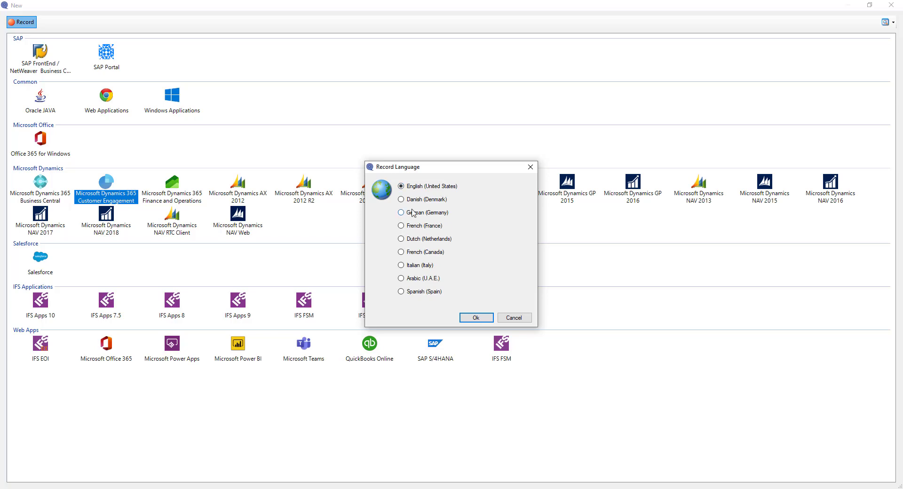
pyautogui.click(476, 318)
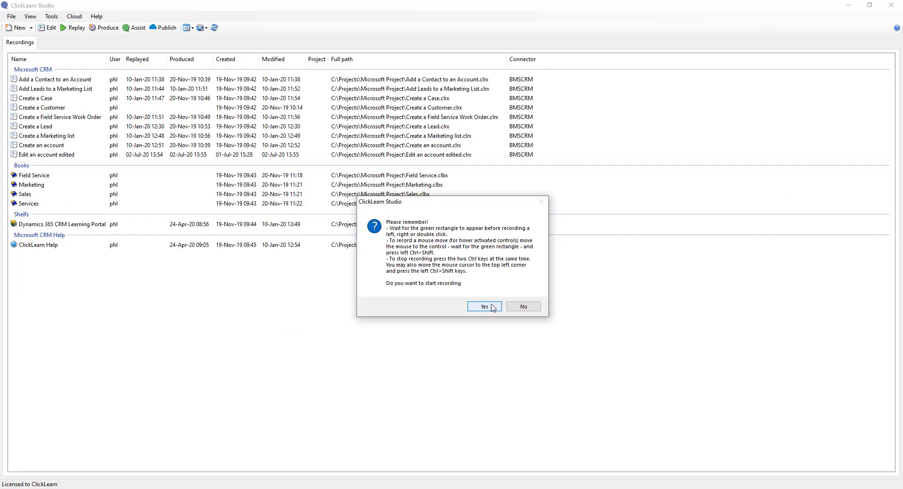
pyautogui.click(491, 308)
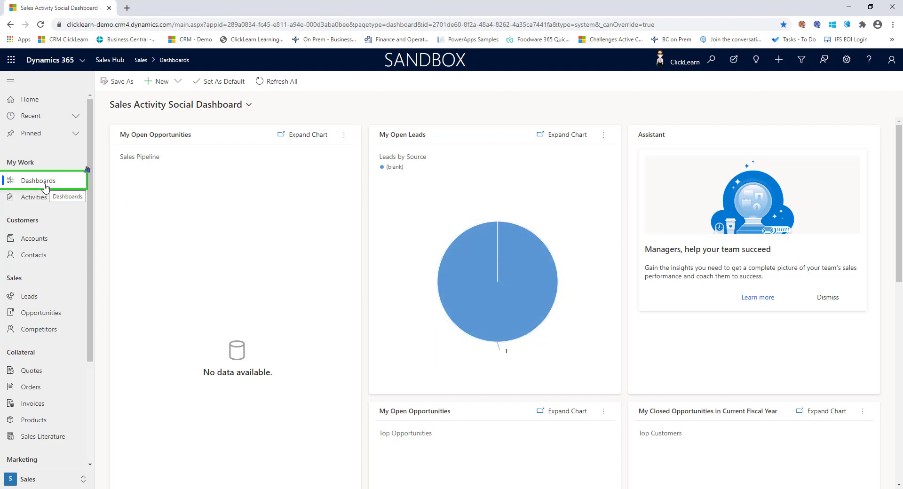
# Record opening the Adventure Works (sample) account from Accounts in Dynamics 365 and selecting its Fax field
pyautogui.click(51, 245)
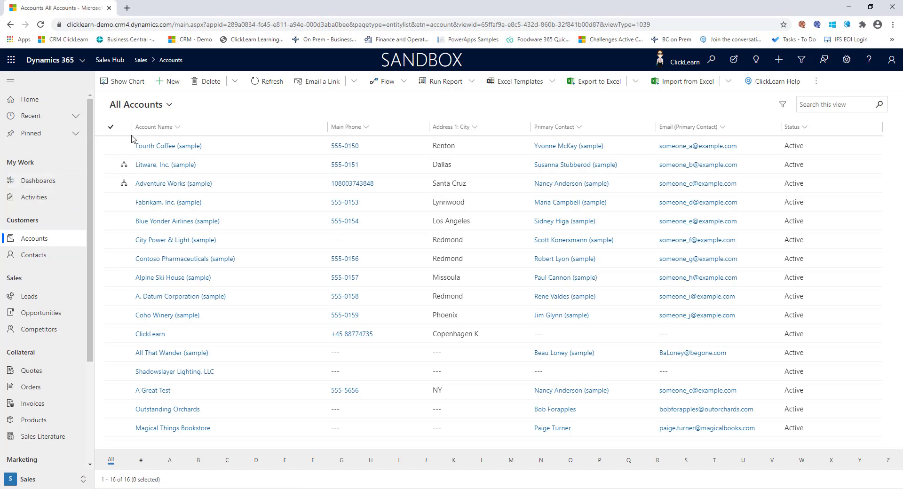
pyautogui.click(180, 186)
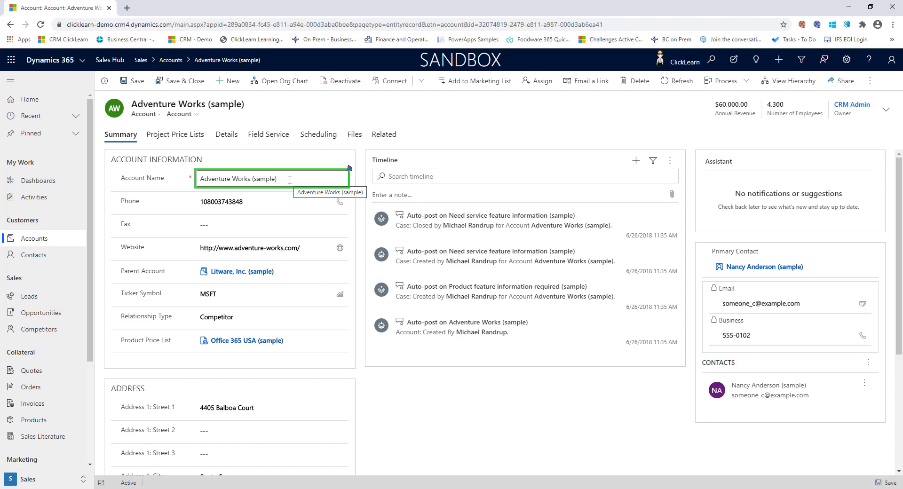
pyautogui.click(291, 220)
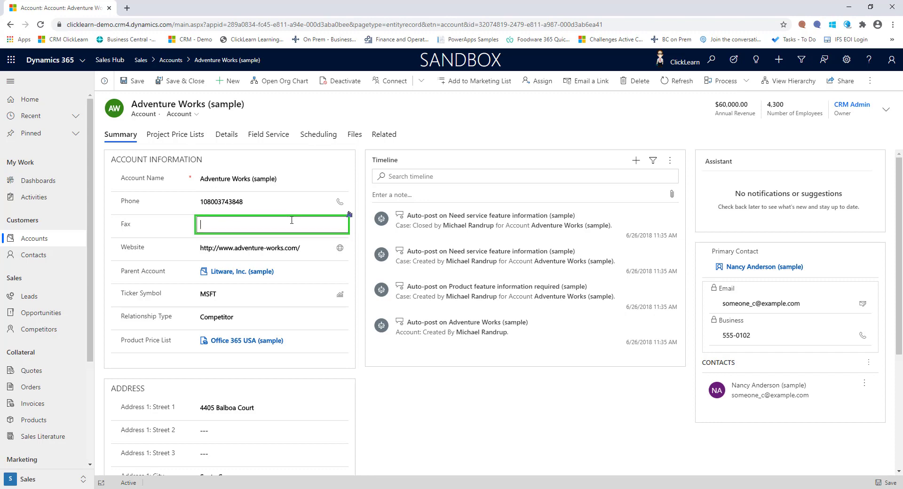
# Record refreshing the Contacts list of the Adventure Works (sample) account and stop the recording
pyautogui.click(867, 365)
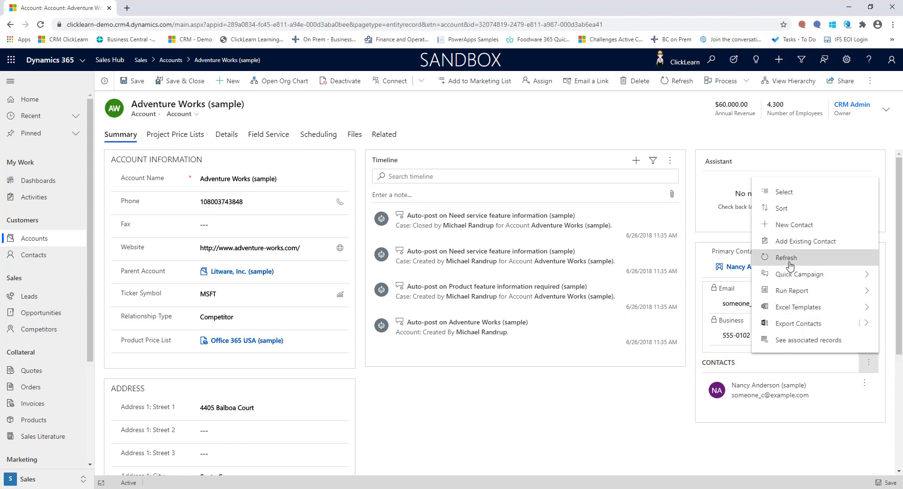
pyautogui.click(791, 259)
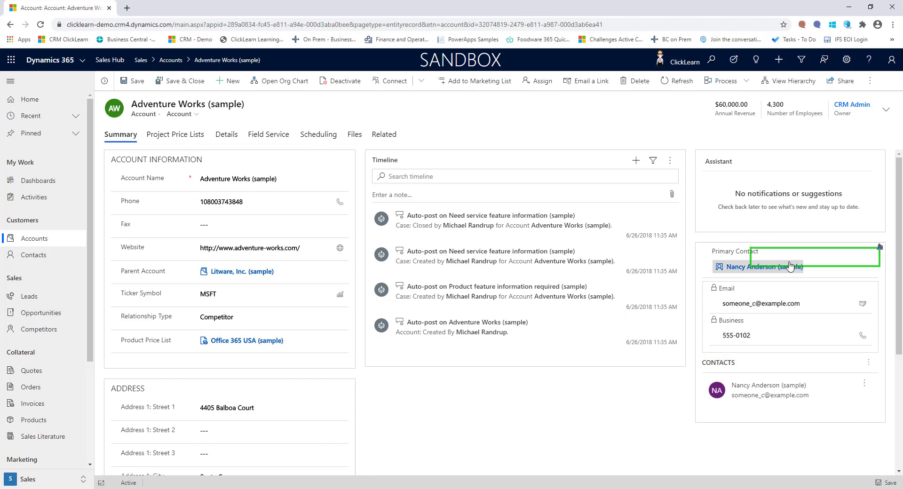
pyautogui.press('Escape')
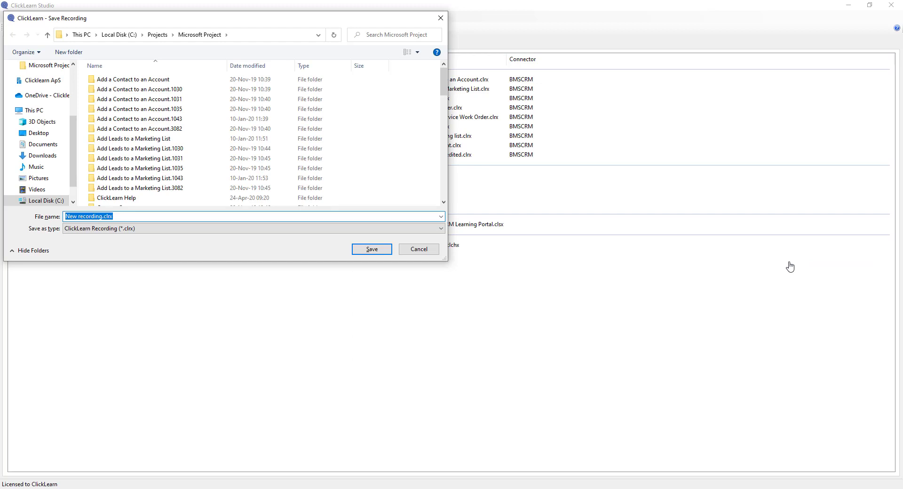
# Save the recording as "Edit an account demo" in the Microsoft Project folder
pyautogui.write('Edit a')
pyautogui.press('BackSpace')
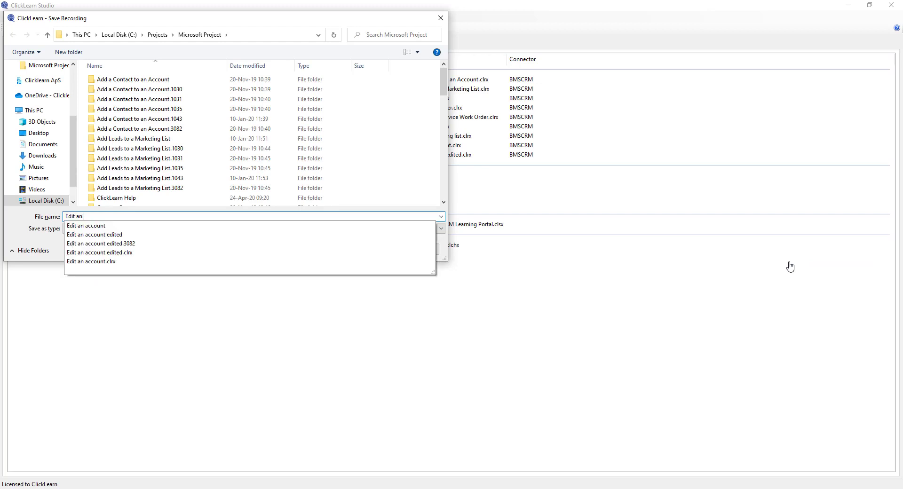
pyautogui.write('n account in')
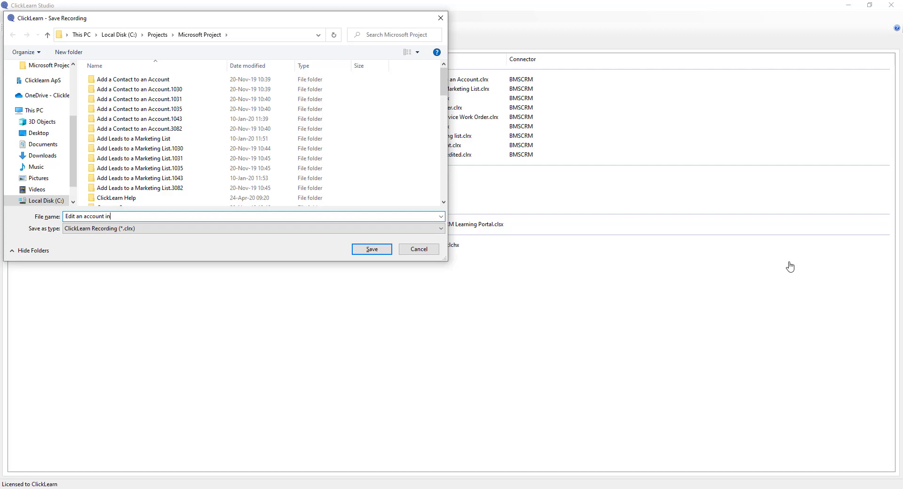
pyautogui.press('BackSpace')
pyautogui.press('BackSpace')
pyautogui.write('demo')
pyautogui.click(372, 249)
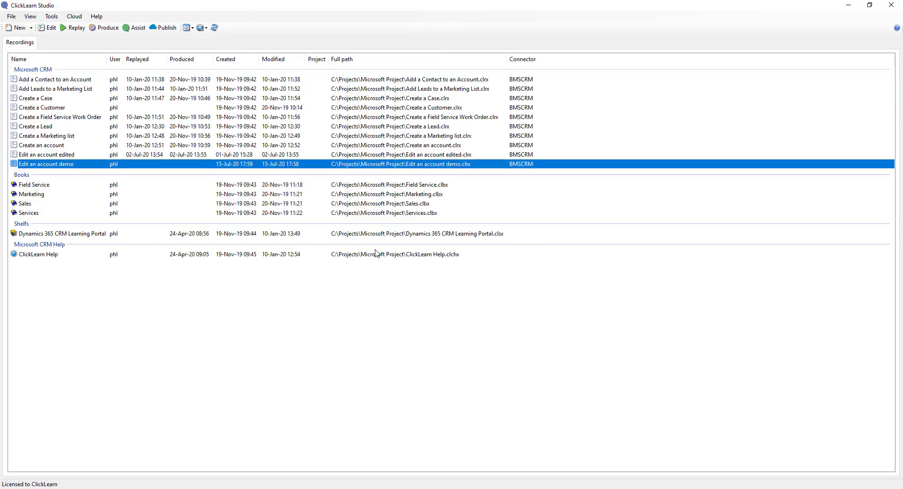
# Produce the "Edit an account demo" recording in English (United States)
pyautogui.click(107, 28)
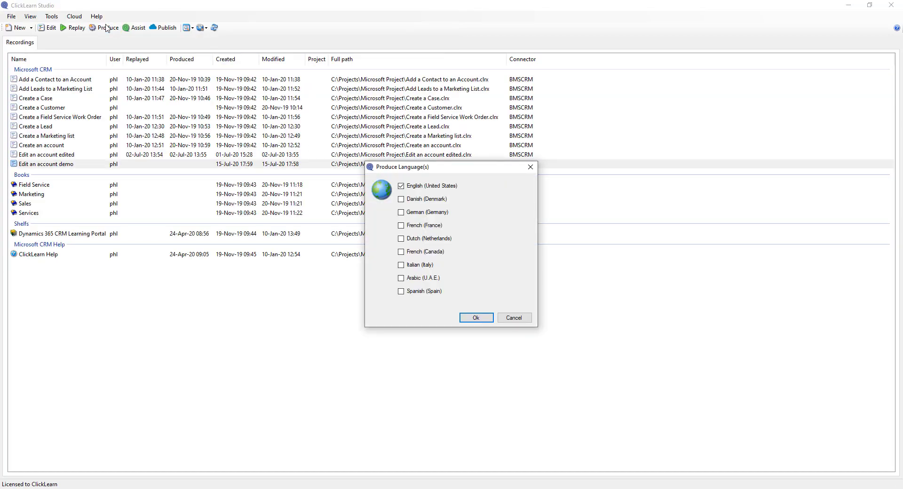
pyautogui.click(476, 318)
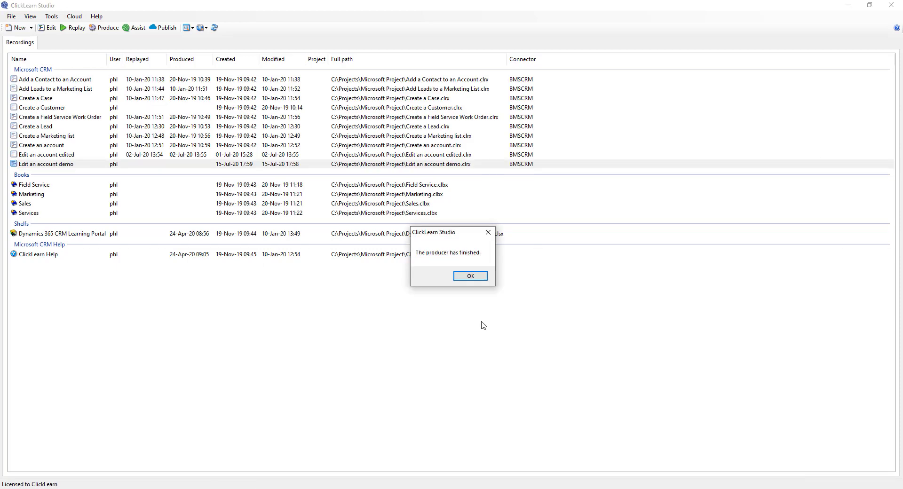
pyautogui.click(470, 275)
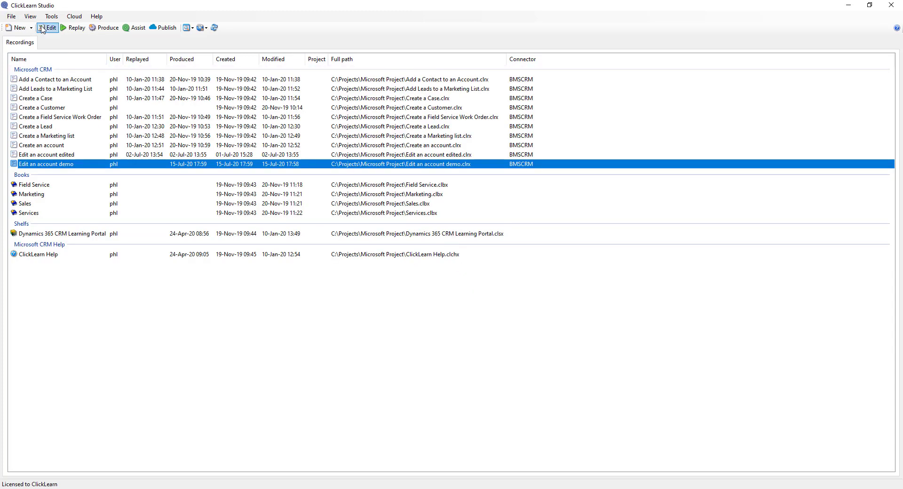
# Open the produced web page of "Edit an account demo" and look through its illustrated steps
pyautogui.click(30, 16)
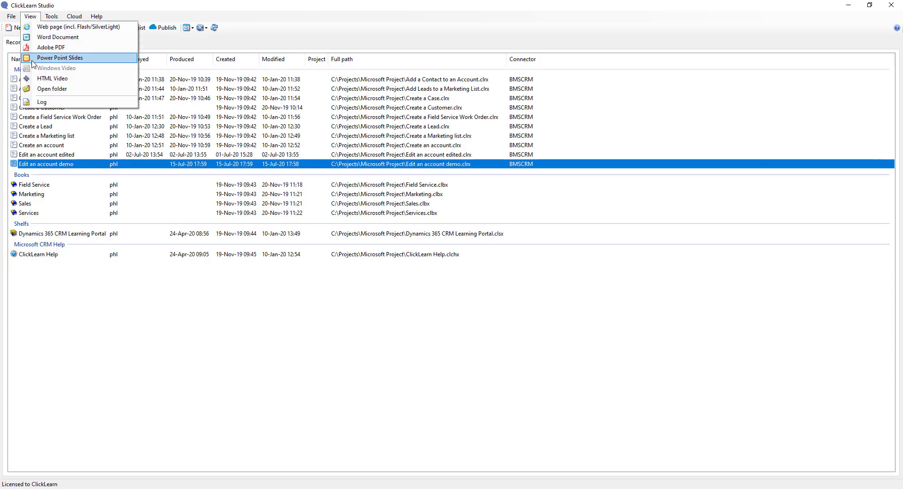
pyautogui.click(47, 29)
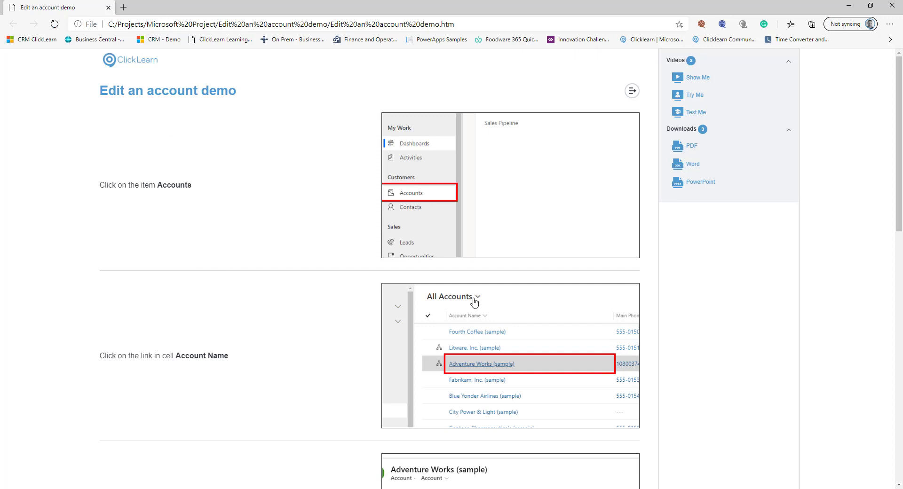
pyautogui.scroll(-1, 271, 248)
pyautogui.scroll(-3, 304, 175)
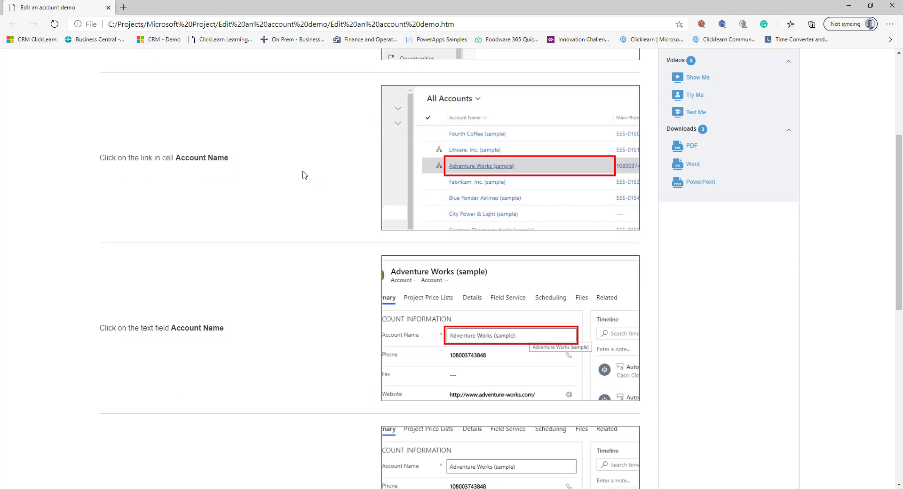
pyautogui.scroll(-5, 284, 314)
pyautogui.scroll(8, 302, 229)
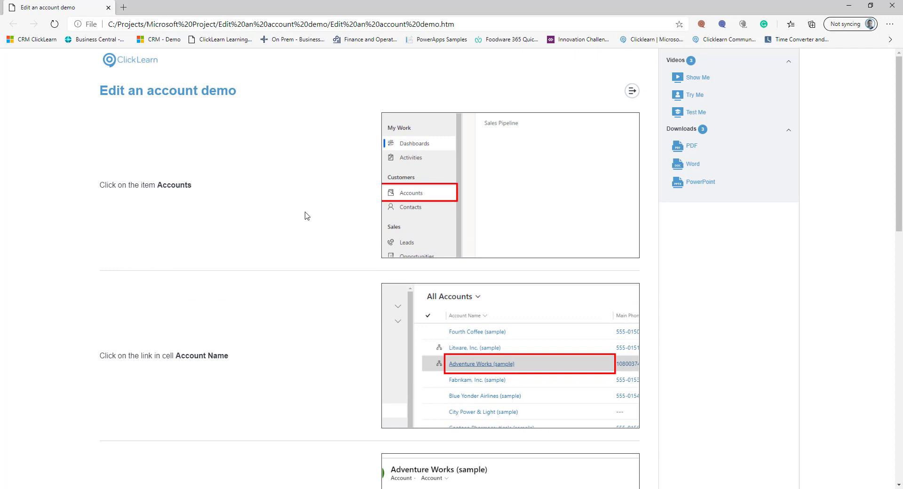
# Review the guide's Word download, and open its PowerPoint download and run it as a slide show through to the last slide
pyautogui.click(686, 168)
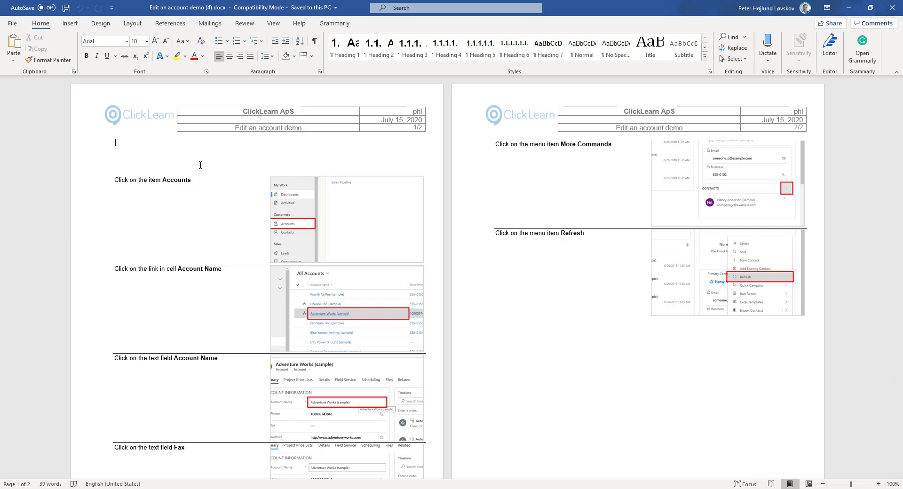
pyautogui.click(901, 4)
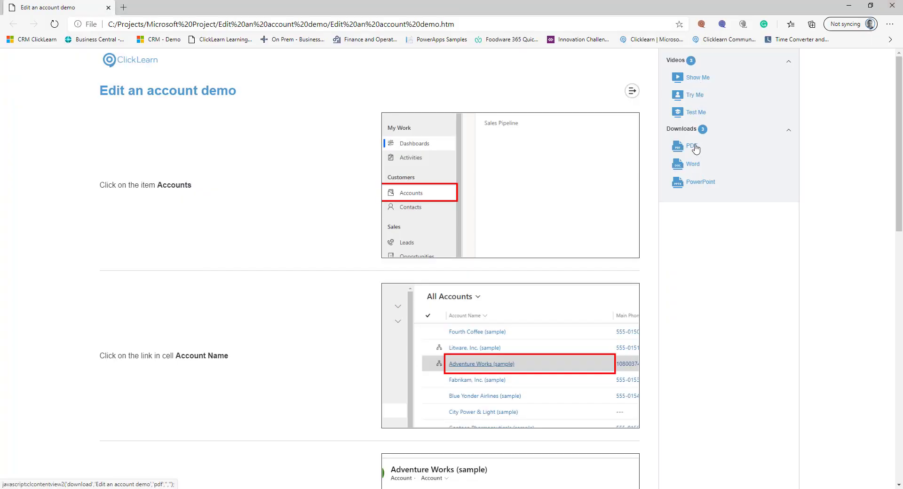
pyautogui.click(696, 185)
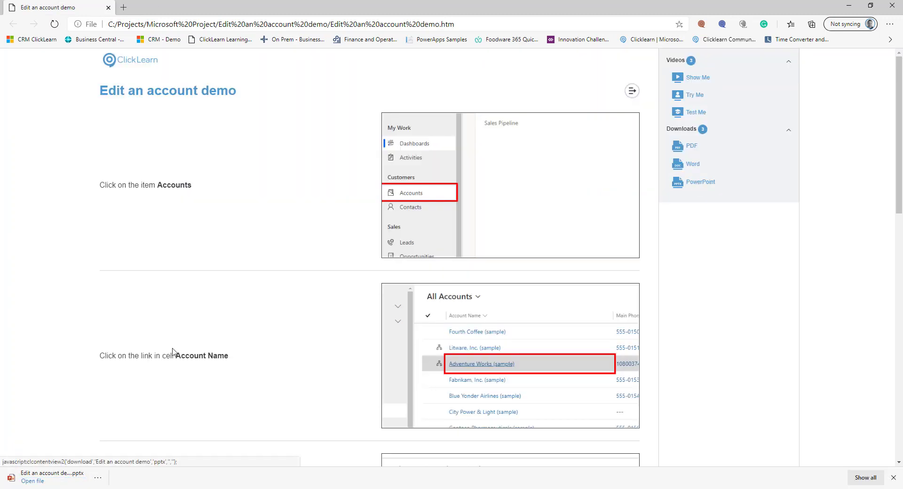
pyautogui.click(98, 477)
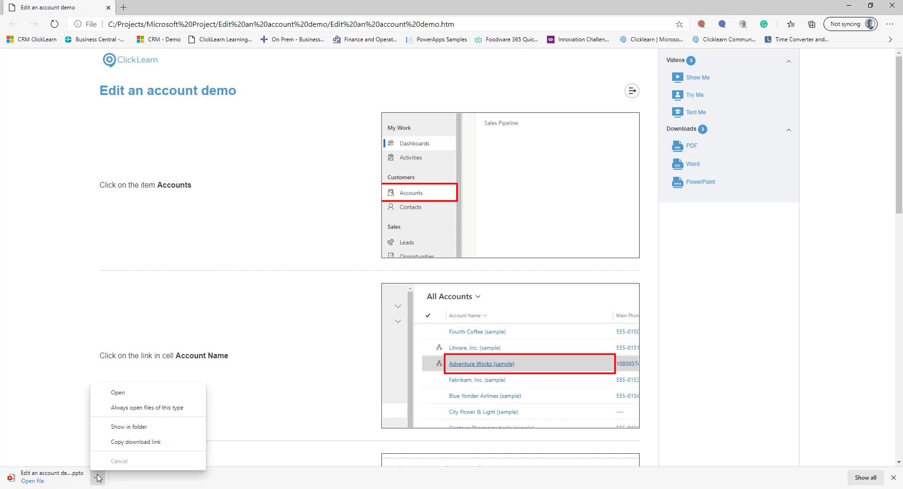
pyautogui.click(117, 392)
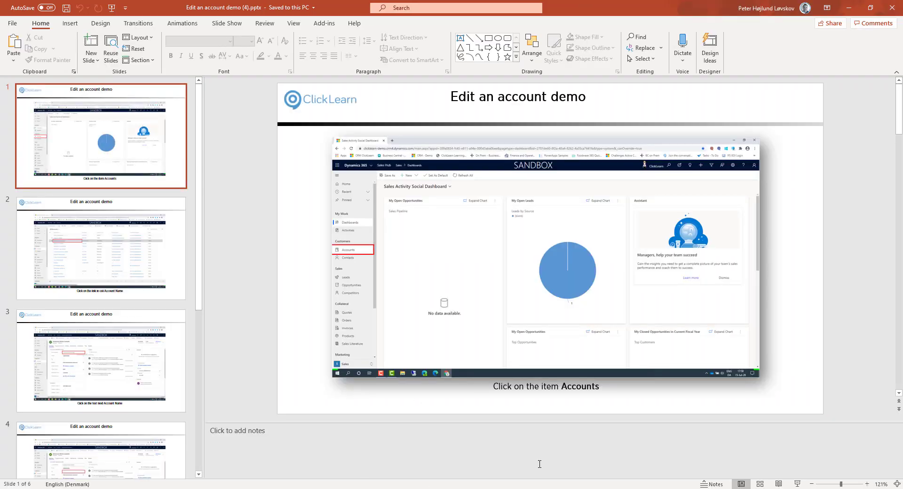
pyautogui.click(797, 484)
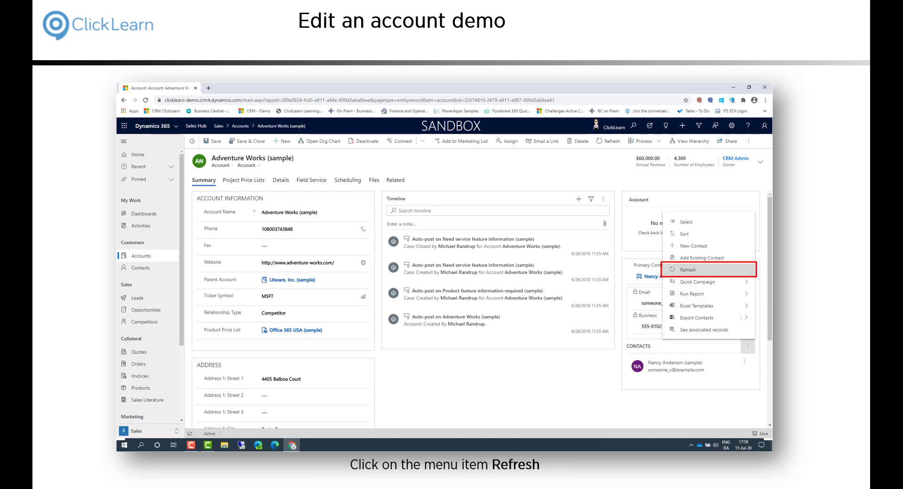
pyautogui.press('Right')
pyautogui.press('Right')
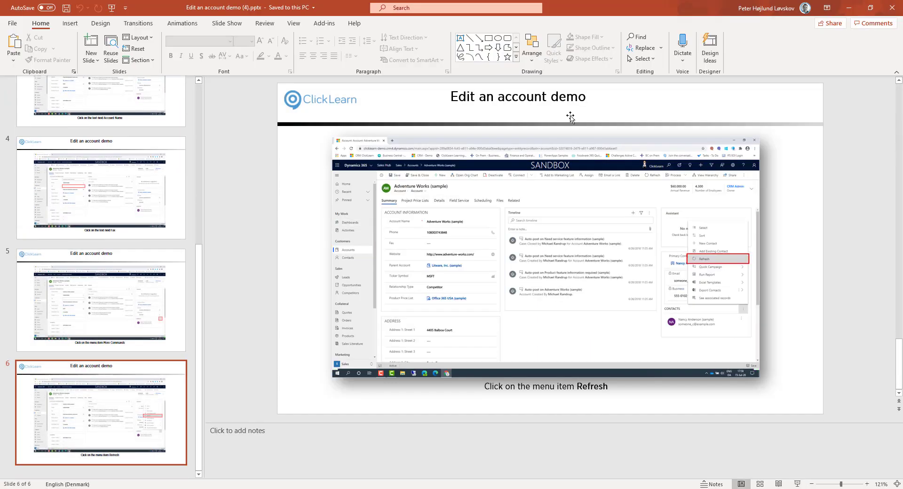
pyautogui.click(893, 7)
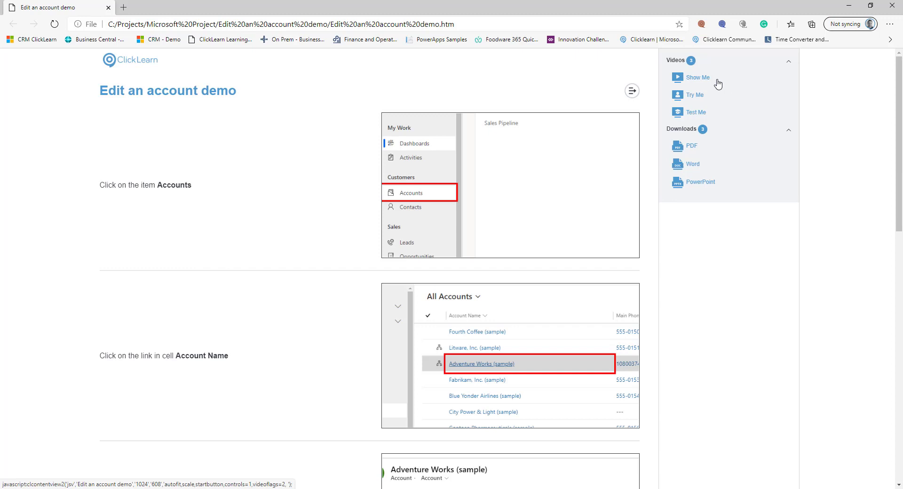
# Play the Show Me video, enter the rating Great and comment "Hello" in its feedback form, and close it without submitting
pyautogui.click(693, 77)
pyautogui.click(473, 271)
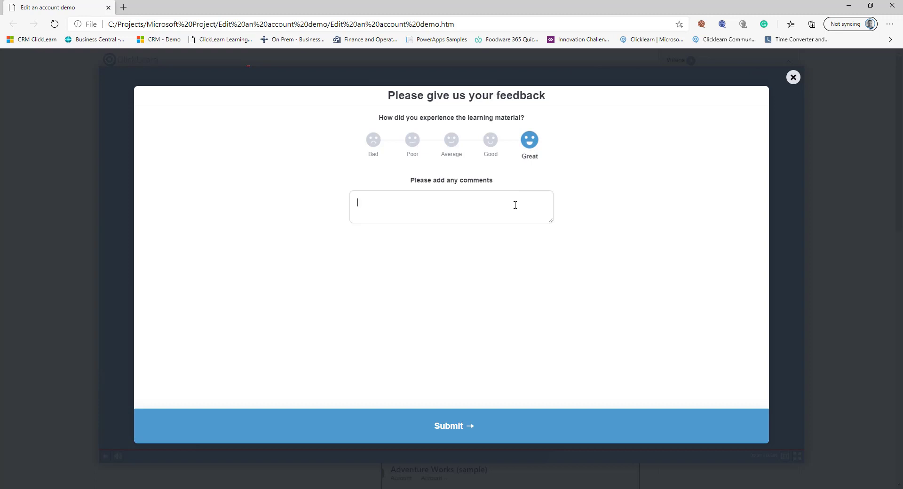
pyautogui.write('Hello')
pyautogui.click(792, 78)
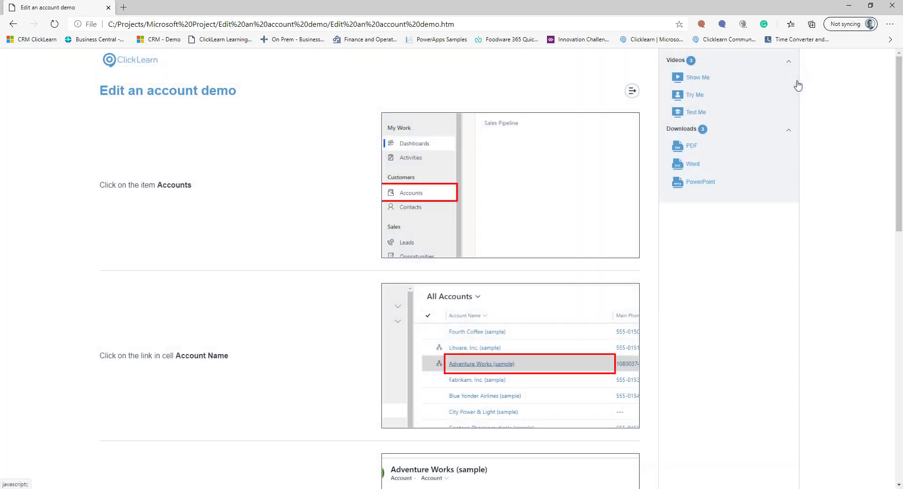
# Start the guide's Try Me simulation, mute its sound, and close the feedback form at the end
pyautogui.click(697, 98)
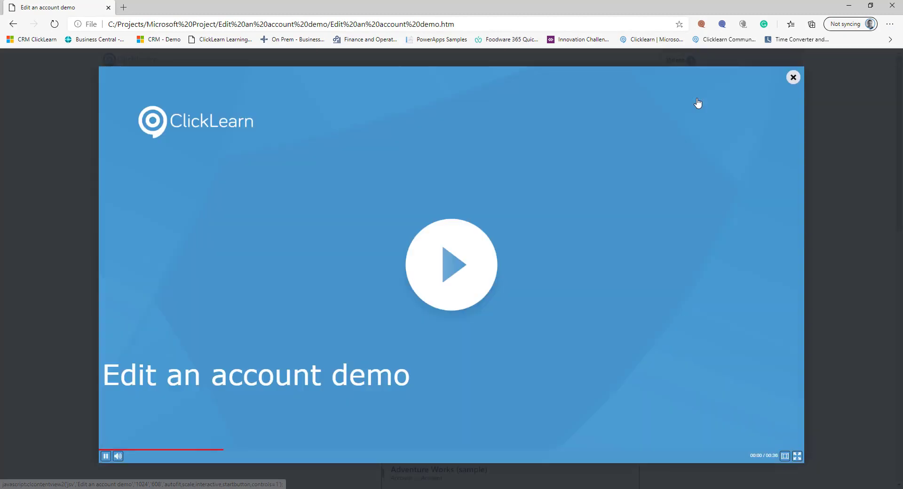
pyautogui.click(472, 256)
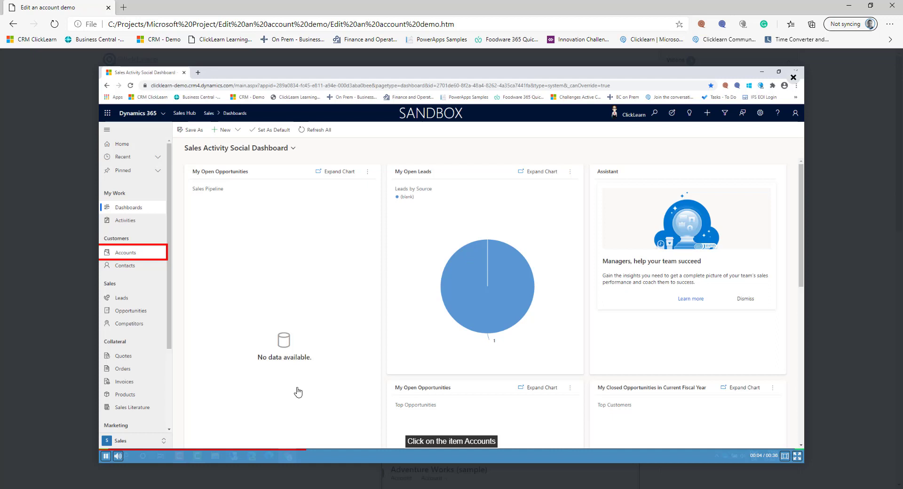
pyautogui.click(118, 456)
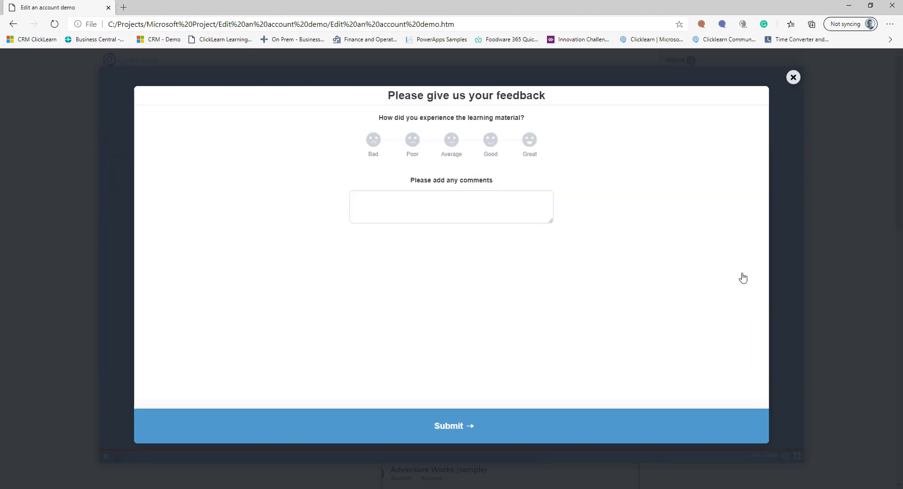
pyautogui.click(794, 77)
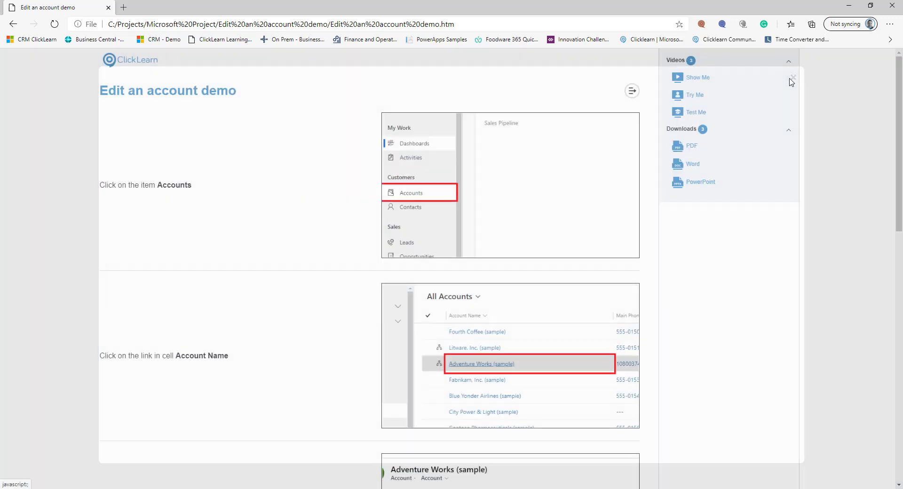
# Take the muted Test Me exercise, working from Accounts through Adventure Works (sample) to Refresh under Contacts, and close the detailed evaluation
pyautogui.click(696, 115)
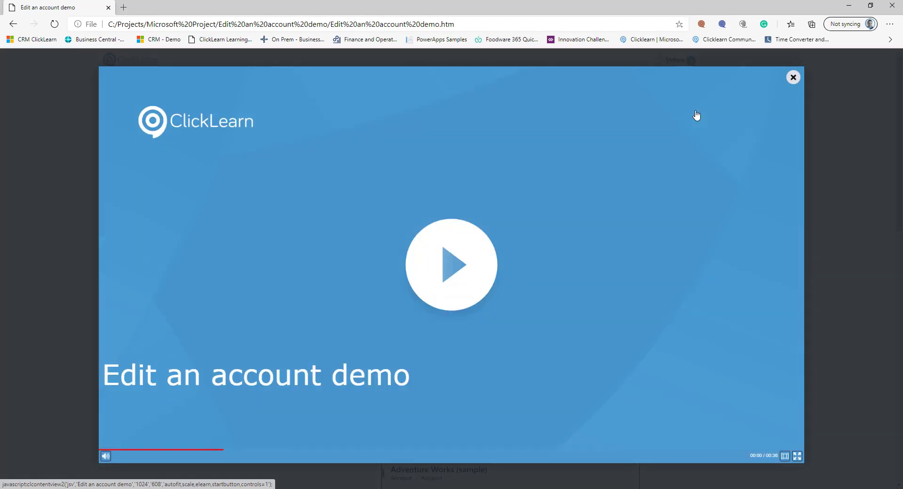
pyautogui.click(458, 263)
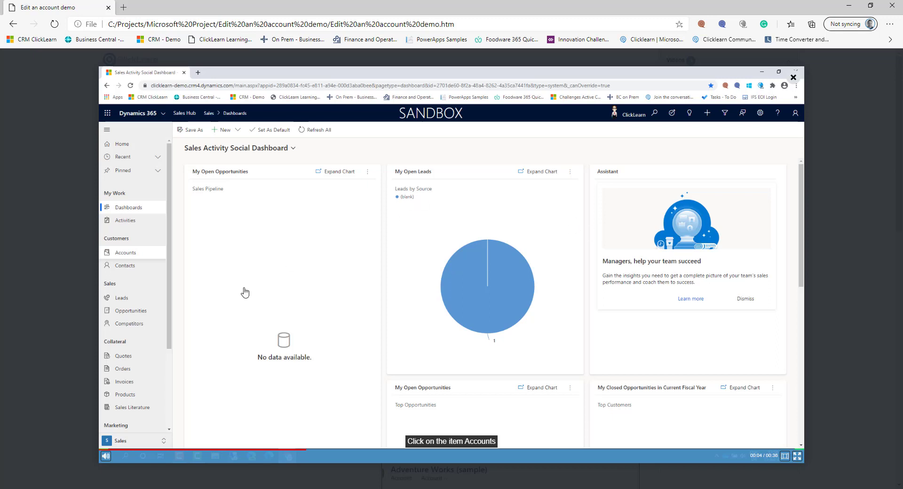
pyautogui.click(104, 457)
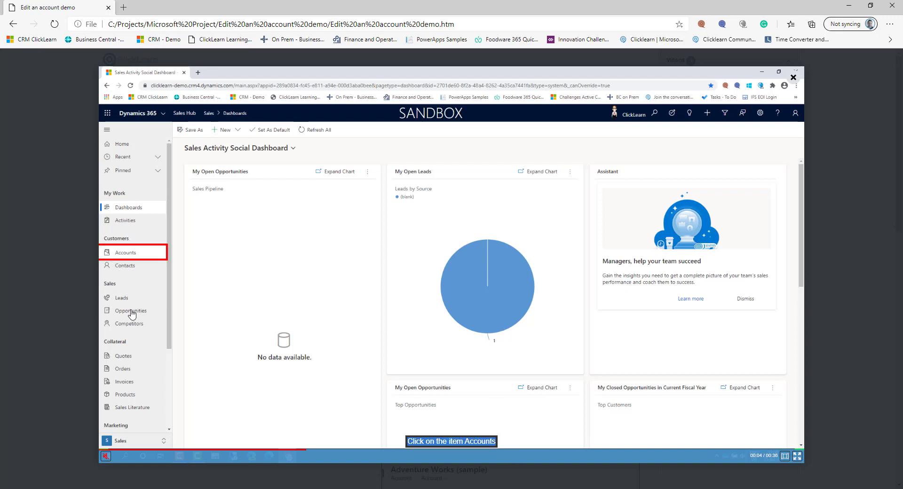
pyautogui.click(125, 254)
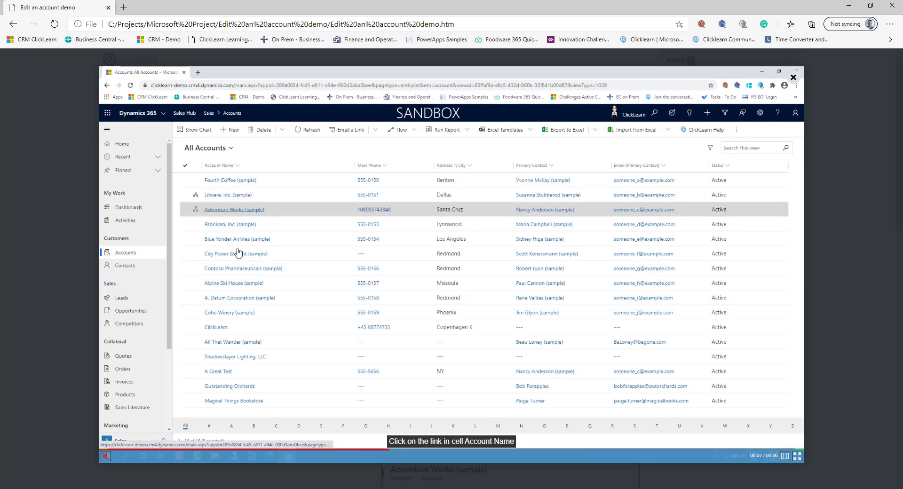
pyautogui.click(235, 210)
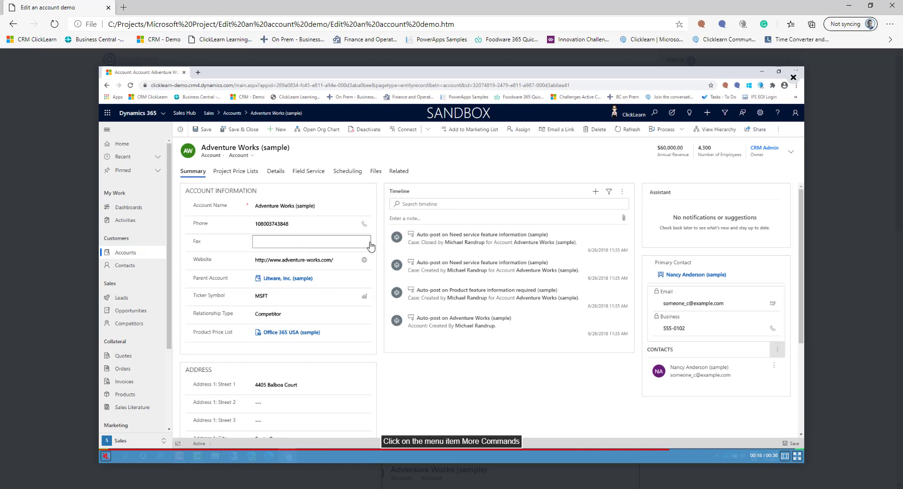
pyautogui.click(776, 350)
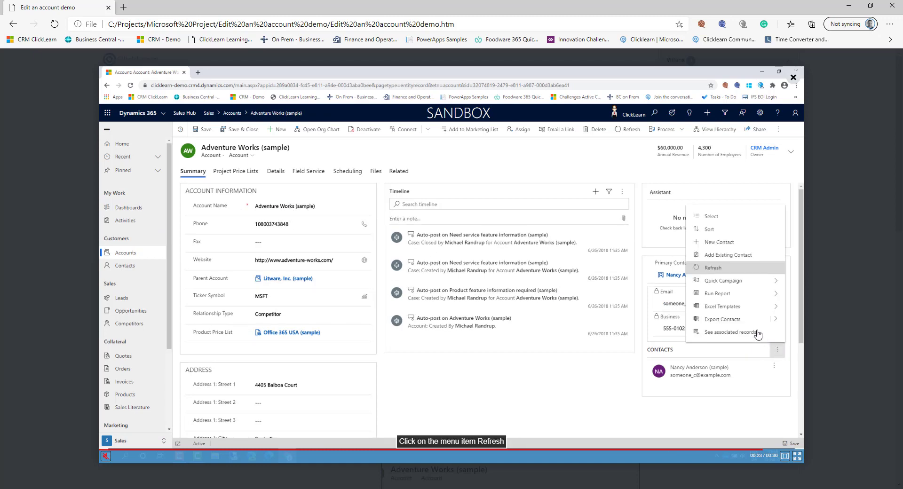
pyautogui.click(723, 275)
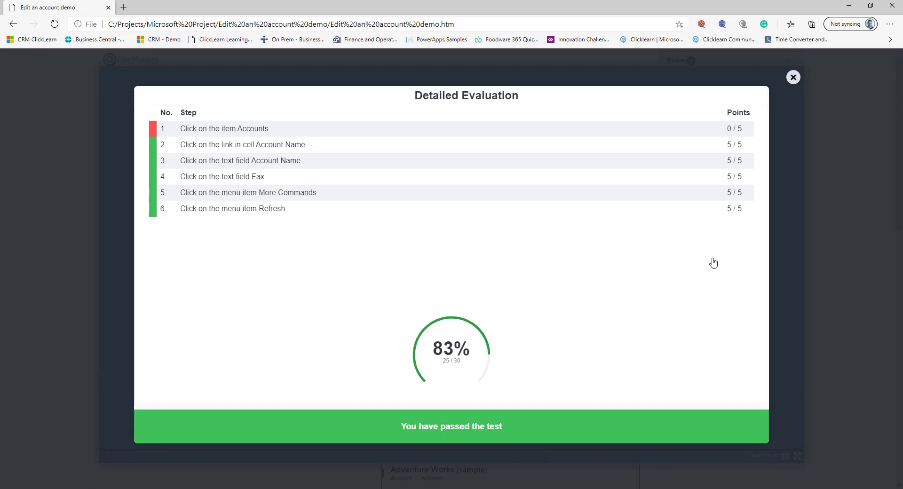
pyautogui.click(790, 82)
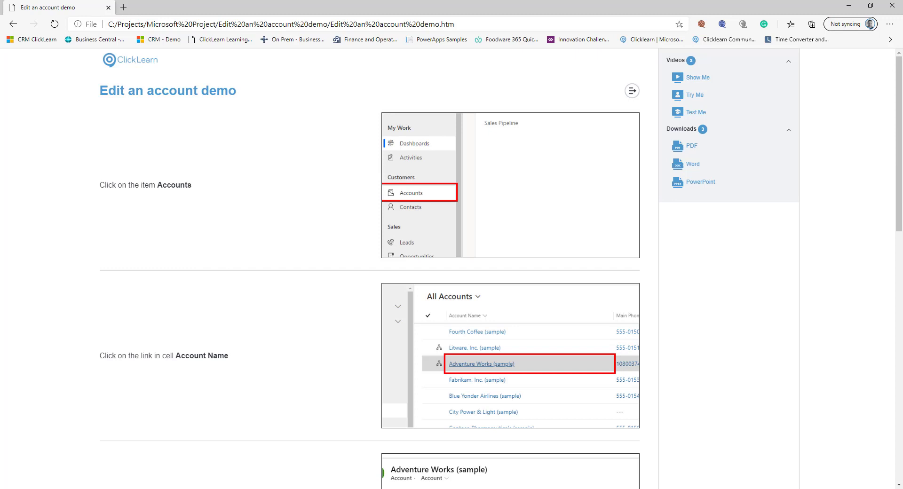
# Close the produced guide page and open the "Edit an account demo" recording for editing in ClickLearn Studio
pyautogui.click(892, 5)
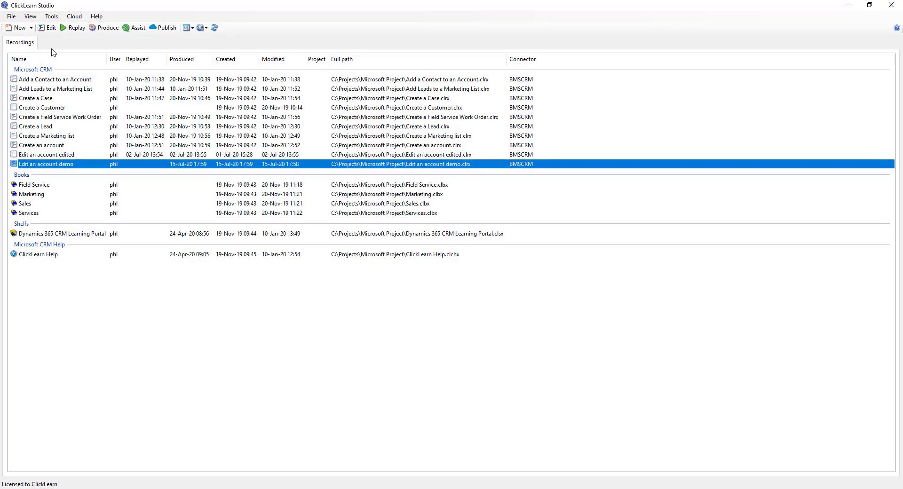
pyautogui.click(47, 28)
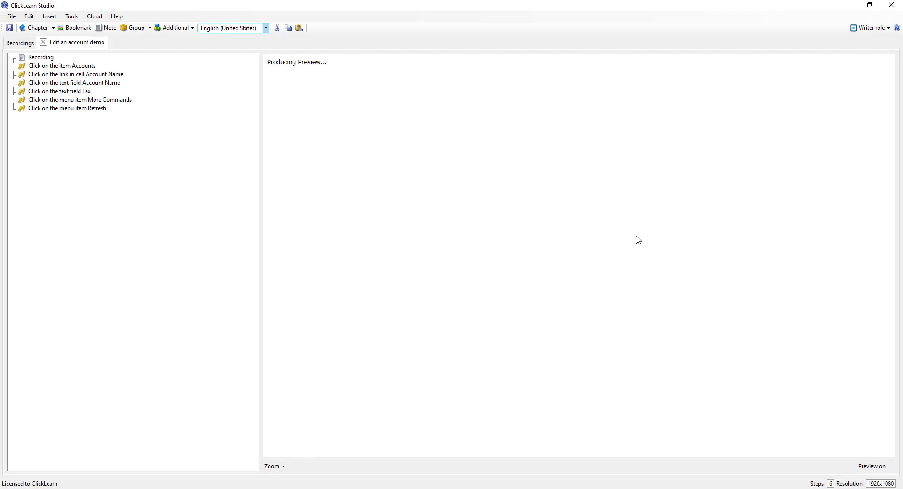
# Insert a chapter named "Objective" before the "Click on the item Accounts" step
pyautogui.click(43, 66)
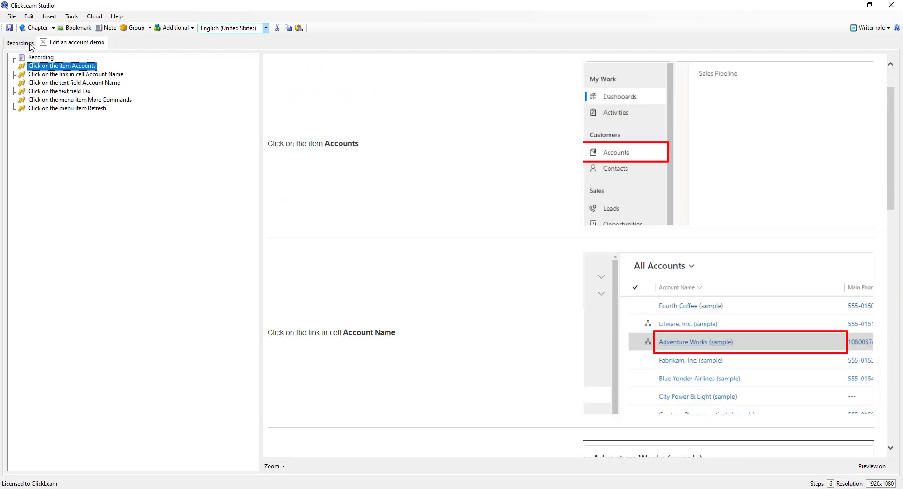
pyautogui.click(29, 28)
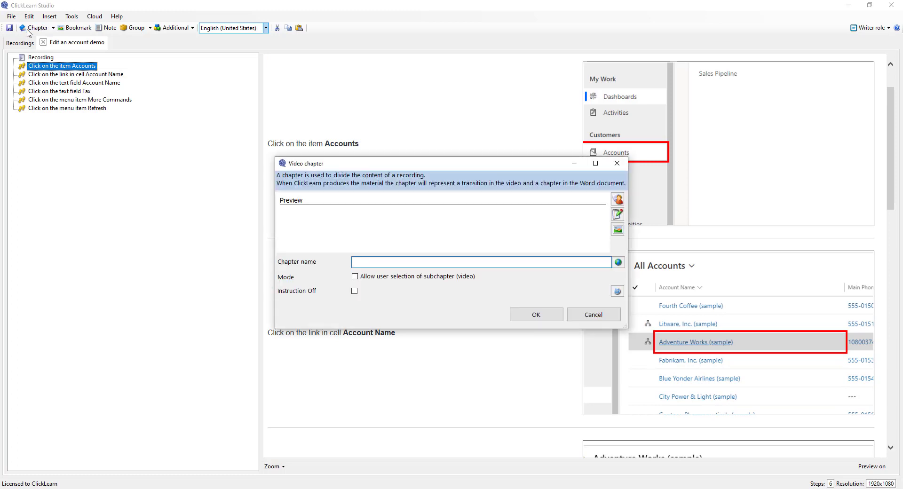
pyautogui.write('Objecti')
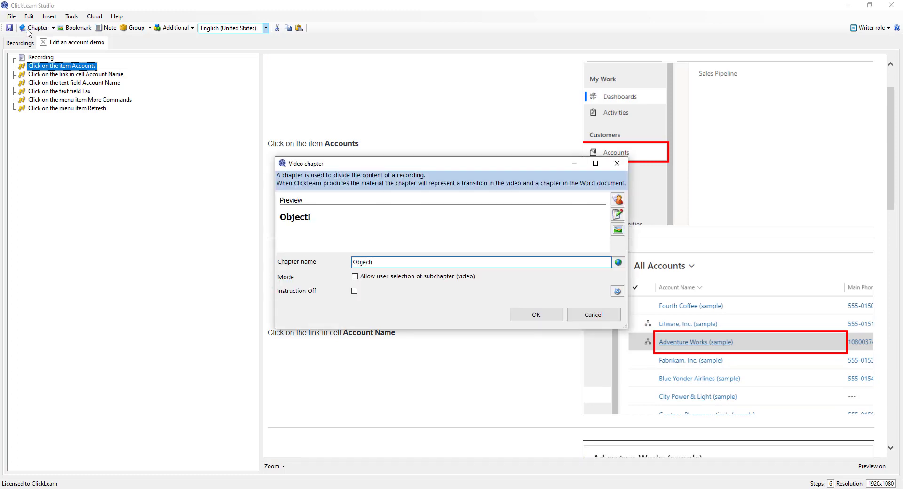
pyautogui.write('ve')
pyautogui.click(550, 315)
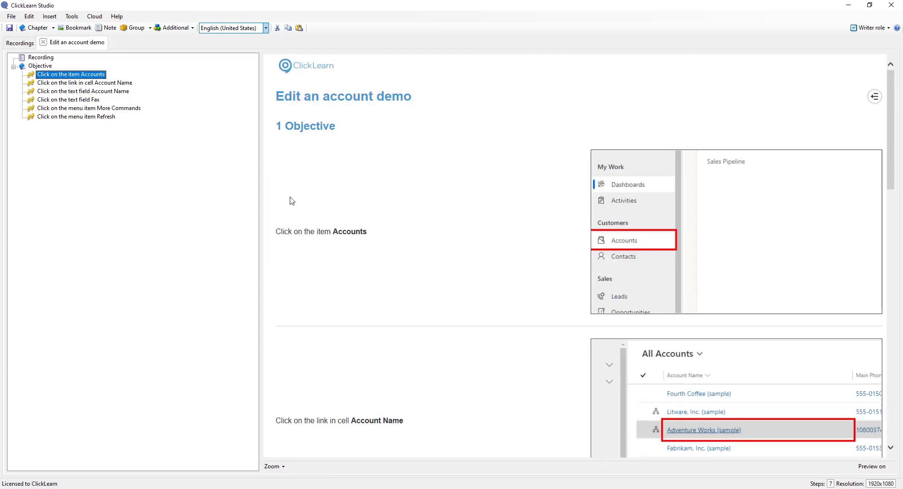
# Insert the note "Use this guide to edit an account in Dynamics CE" before the "Click on the item Accounts" step
pyautogui.scroll(-1, 292, 201)
pyautogui.click(110, 28)
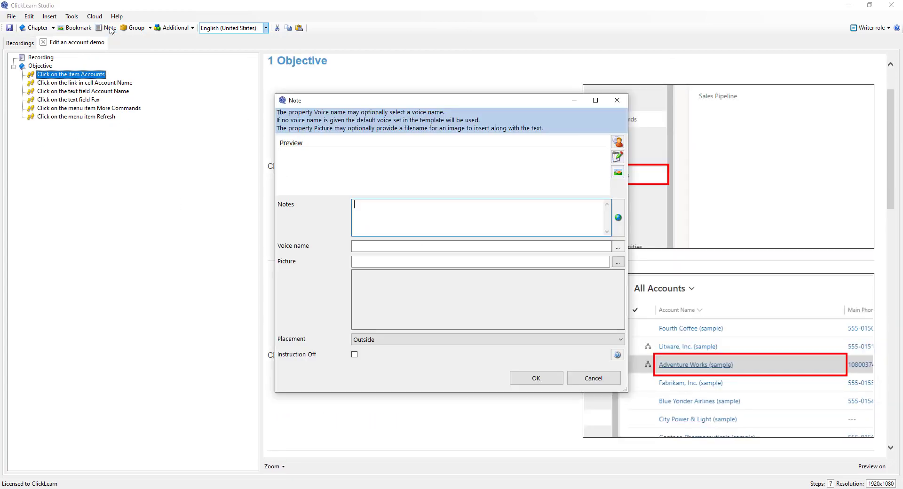
pyautogui.write('Use this guide to ed')
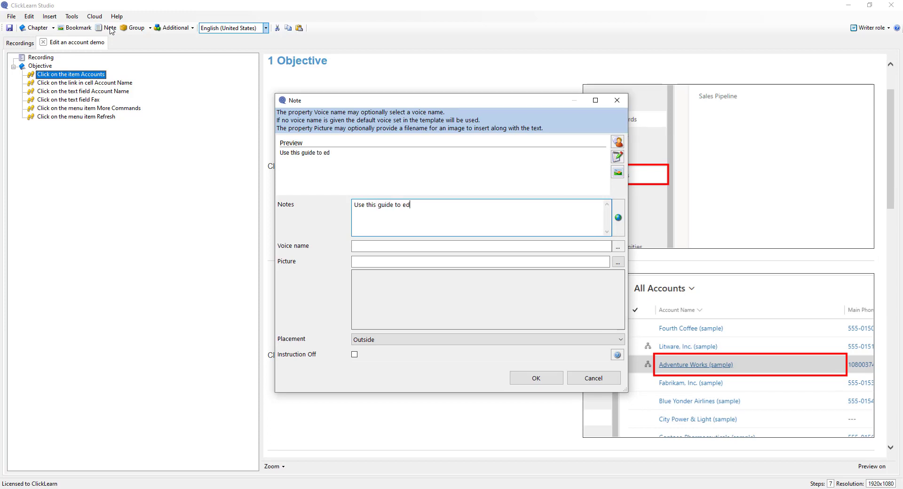
pyautogui.write('it an account in Dynamics ')
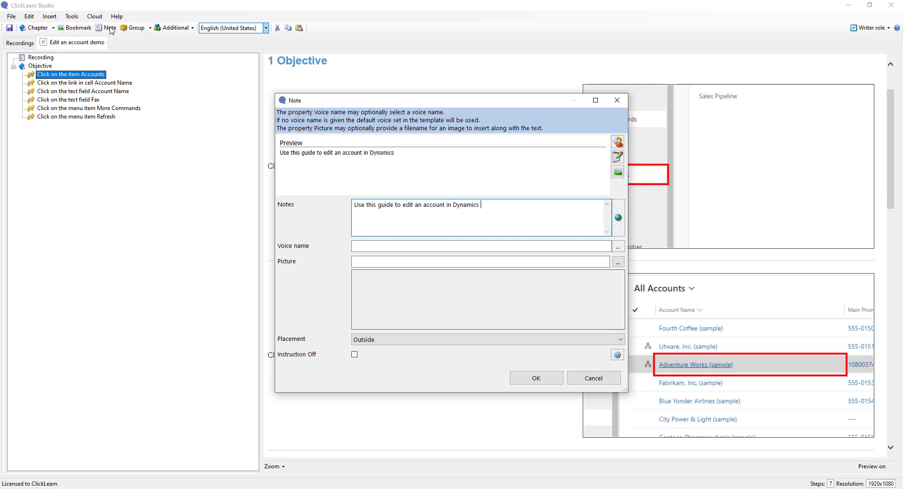
pyautogui.write('CE')
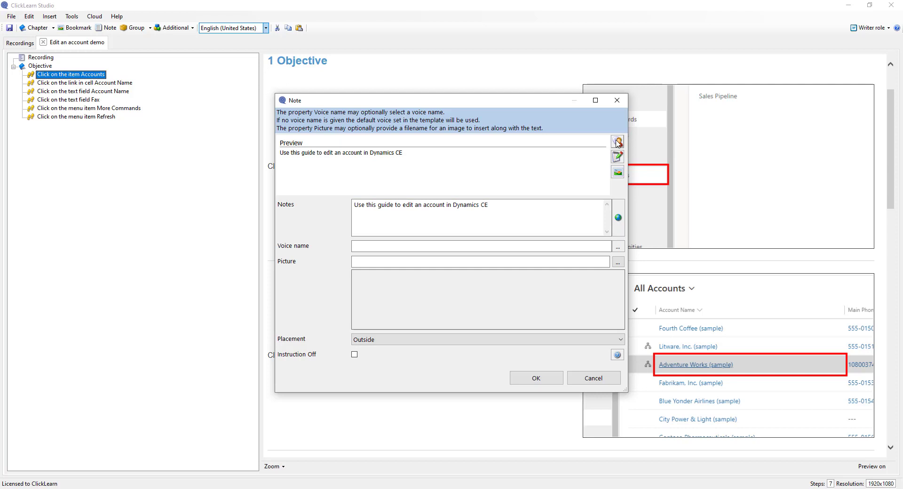
pyautogui.click(537, 380)
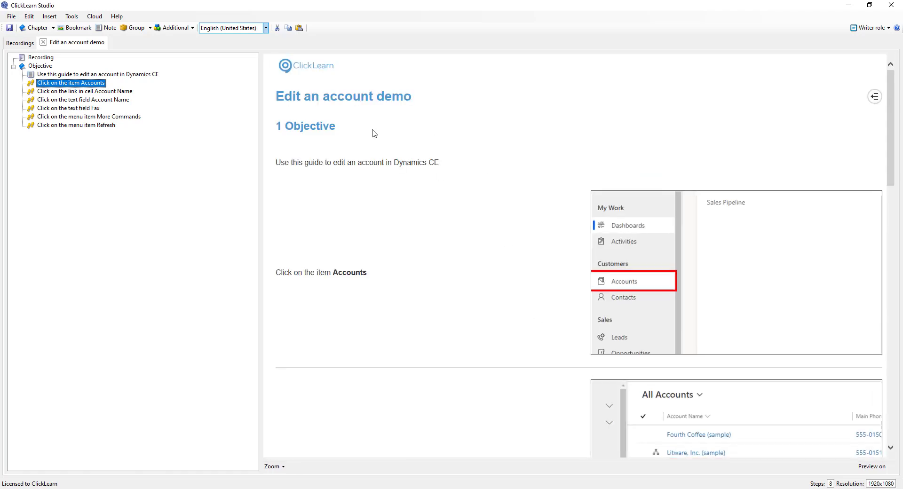
# Insert a note with the picture clicklearn-background.png, placed Outside, before the "Click on the item Accounts" step and check it in the preview
pyautogui.scroll(-2, 474, 172)
pyautogui.scroll(2, 562, 188)
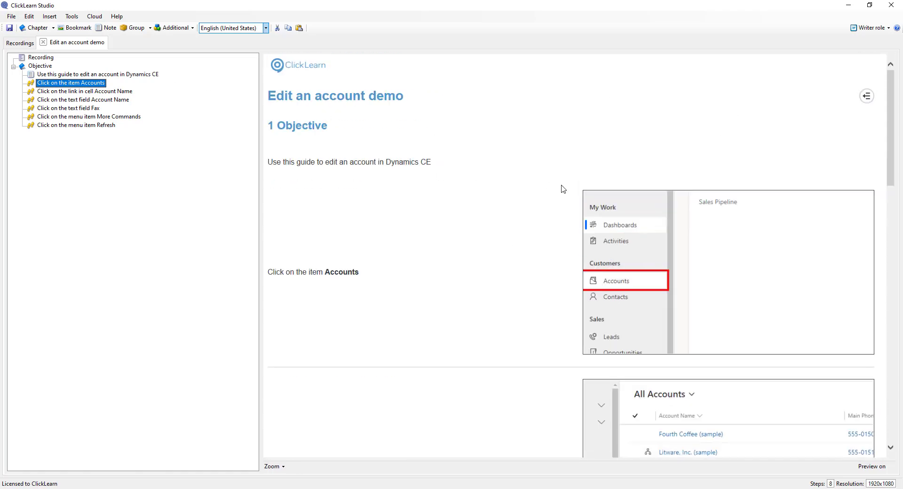
pyautogui.click(108, 28)
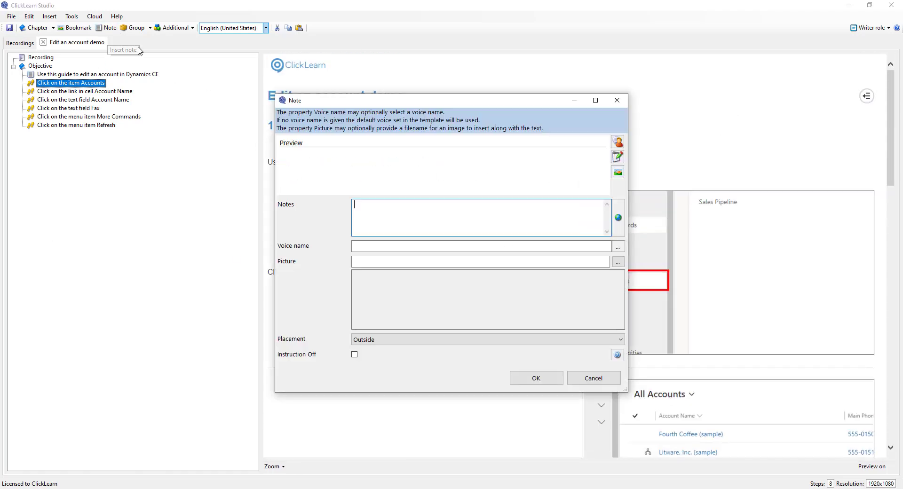
pyautogui.click(617, 262)
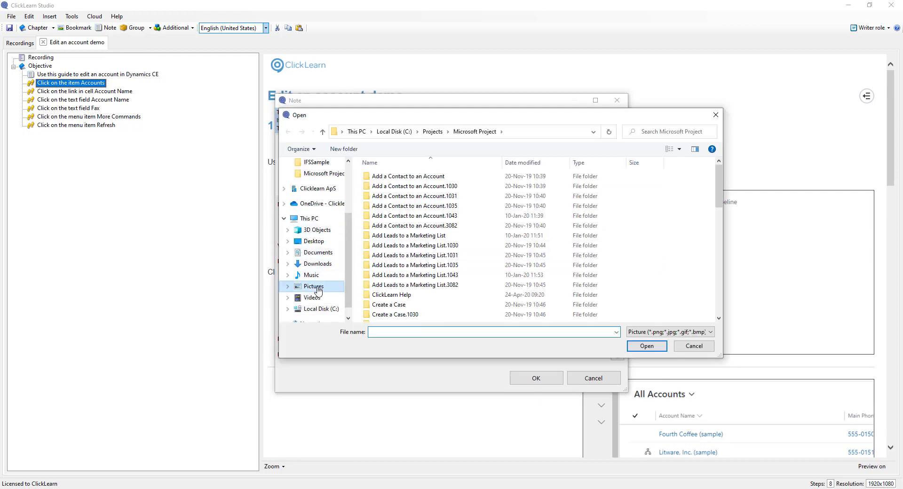
pyautogui.click(312, 286)
pyautogui.scroll(-8, 685, 284)
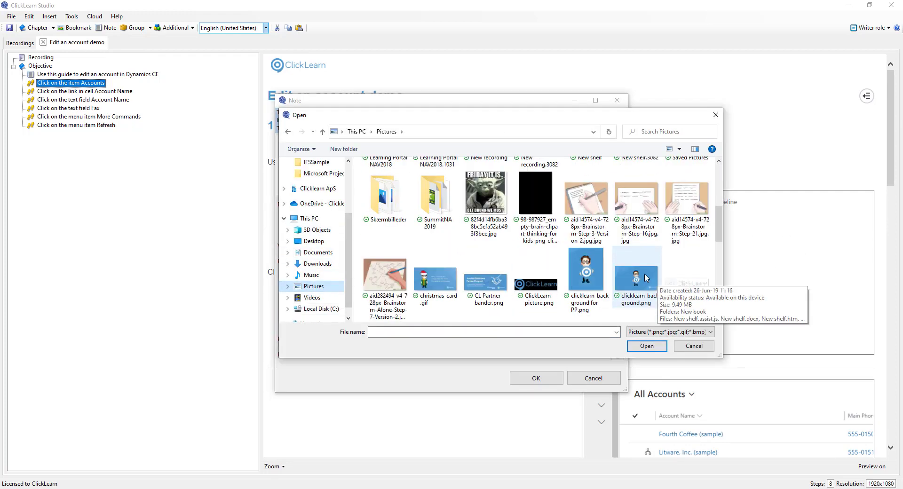
pyautogui.click(636, 209)
pyautogui.click(646, 346)
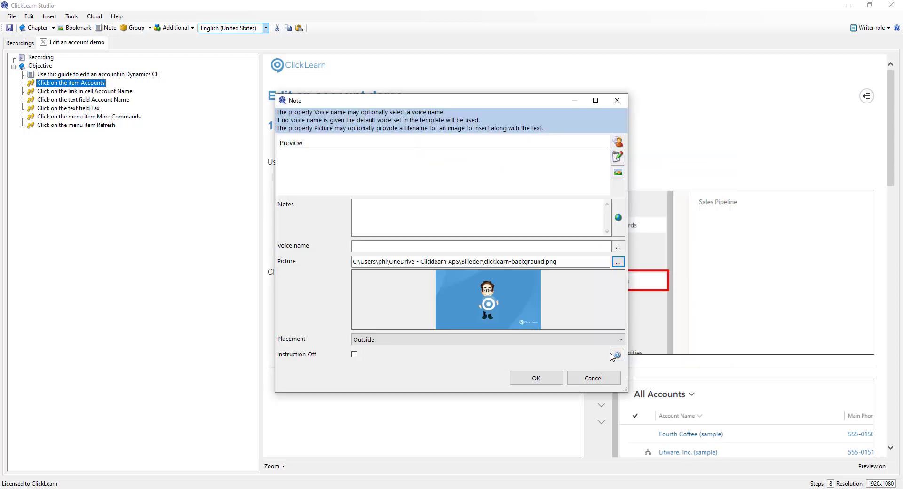
pyautogui.click(556, 379)
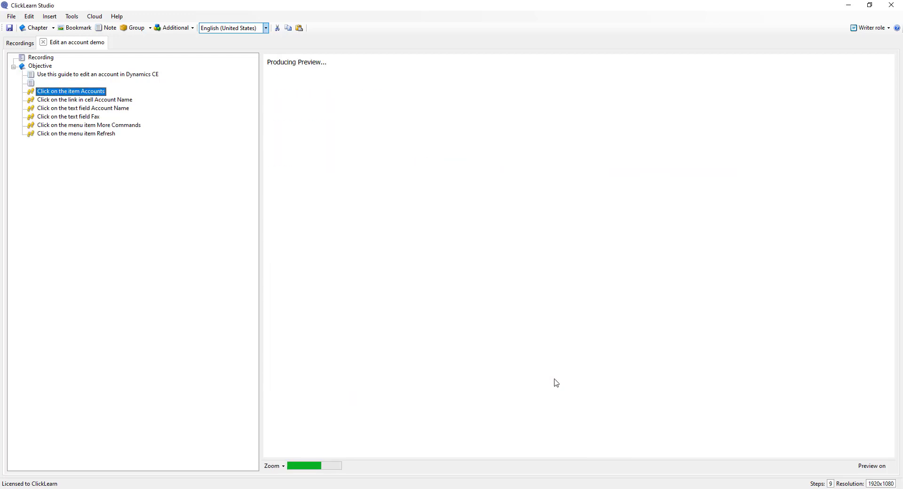
pyautogui.scroll(-3, 556, 383)
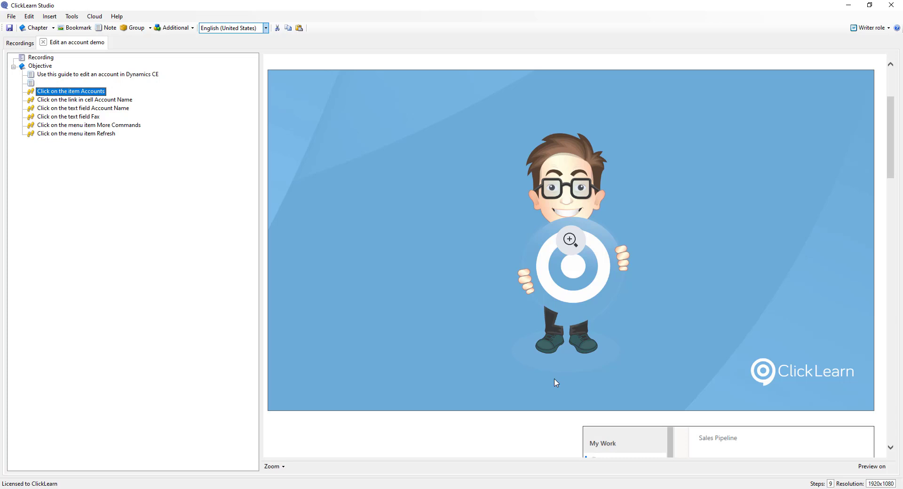
pyautogui.scroll(2, 556, 382)
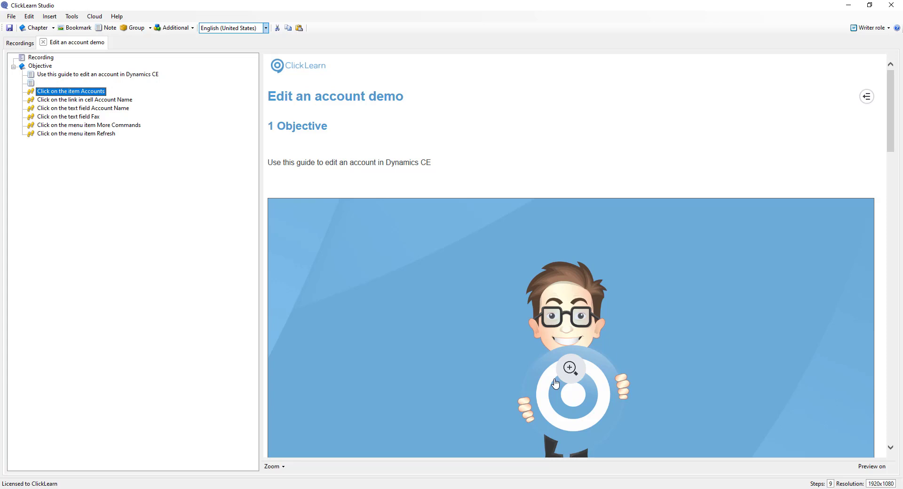
# Set the "Click on the link in cell Account Name" step to apply to any row
pyautogui.scroll(-8, 556, 383)
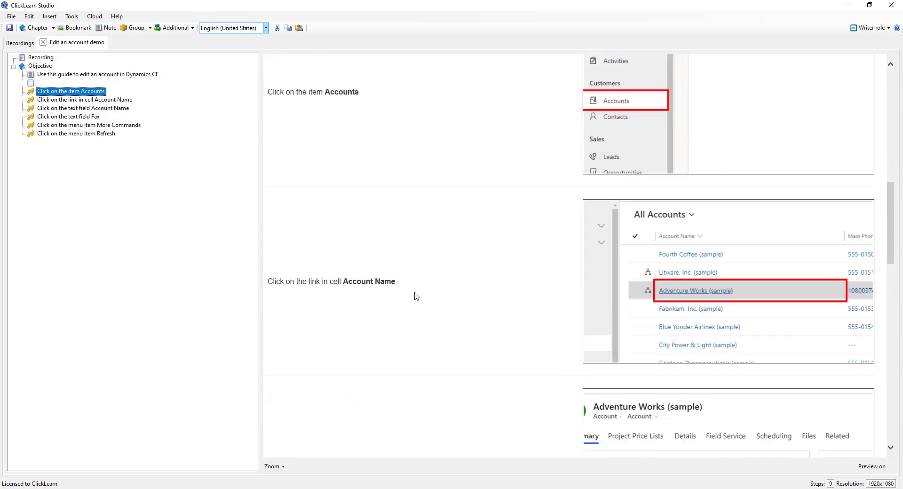
pyautogui.click(369, 291)
pyautogui.rightClick(77, 109)
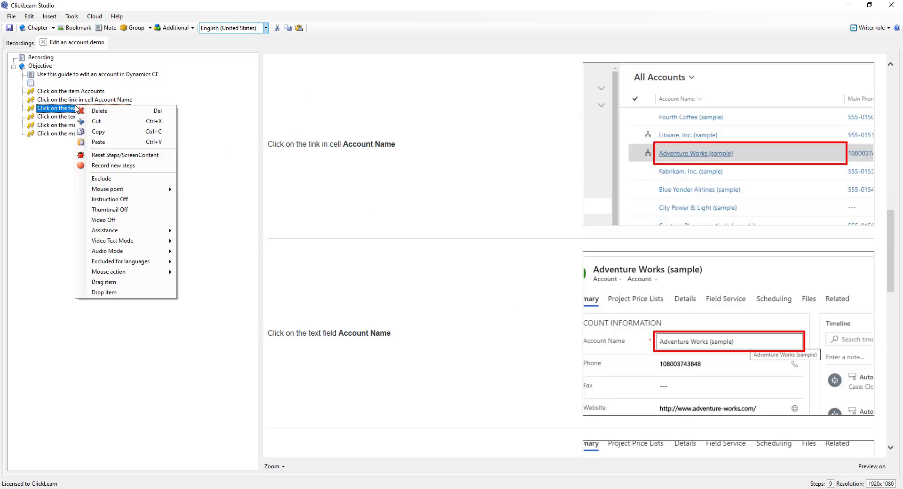
pyautogui.rightClick(78, 100)
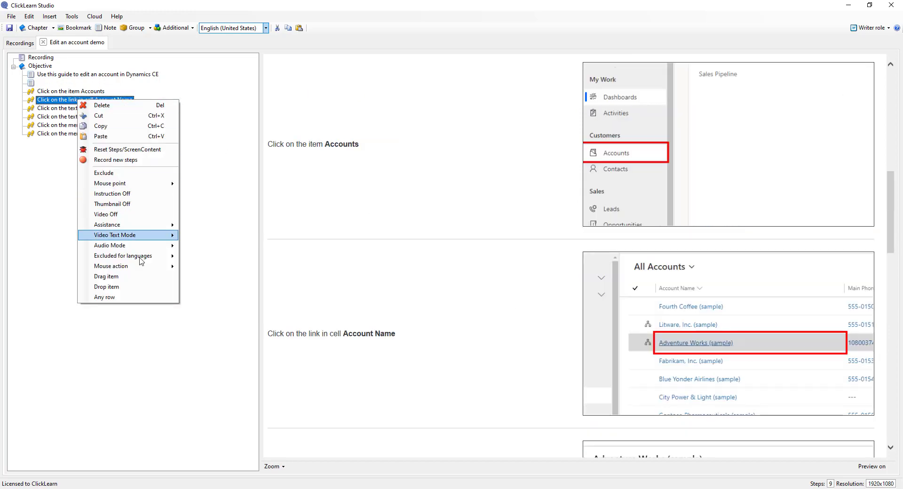
pyautogui.click(122, 298)
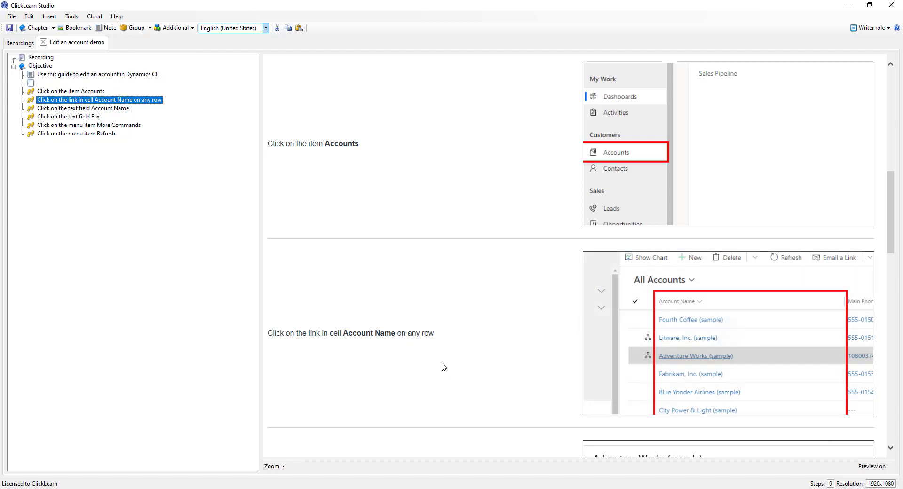
# Group the Account Name and Fax text field steps, extending the group's thumbnail crop to include the field labels and the Summary tab row
pyautogui.scroll(-6, 419, 347)
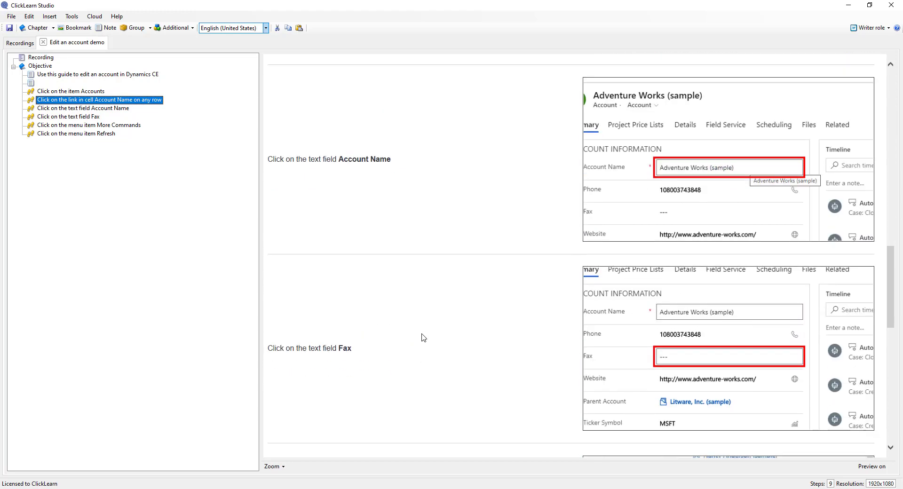
pyautogui.scroll(-3, 423, 337)
pyautogui.scroll(3, 423, 337)
pyautogui.scroll(3, 316, 179)
pyautogui.keyDown('shift'); pyautogui.click(89, 117); pyautogui.keyUp('shift')
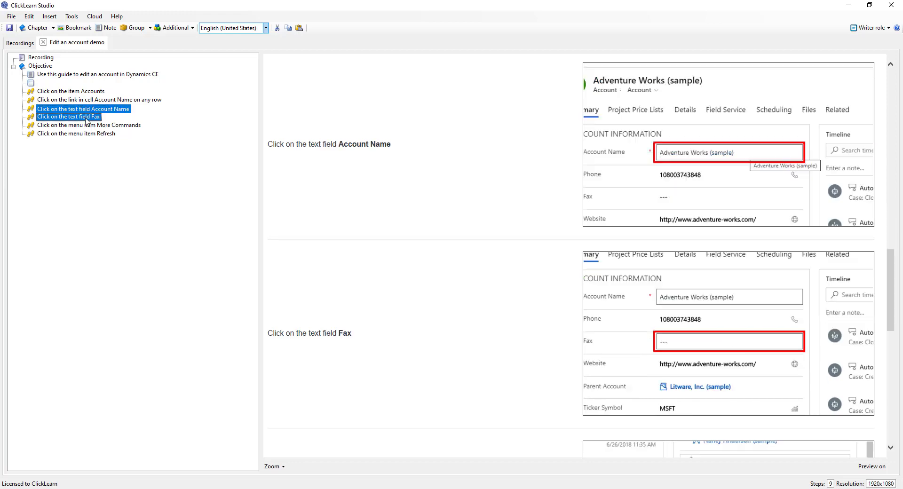
pyautogui.click(134, 28)
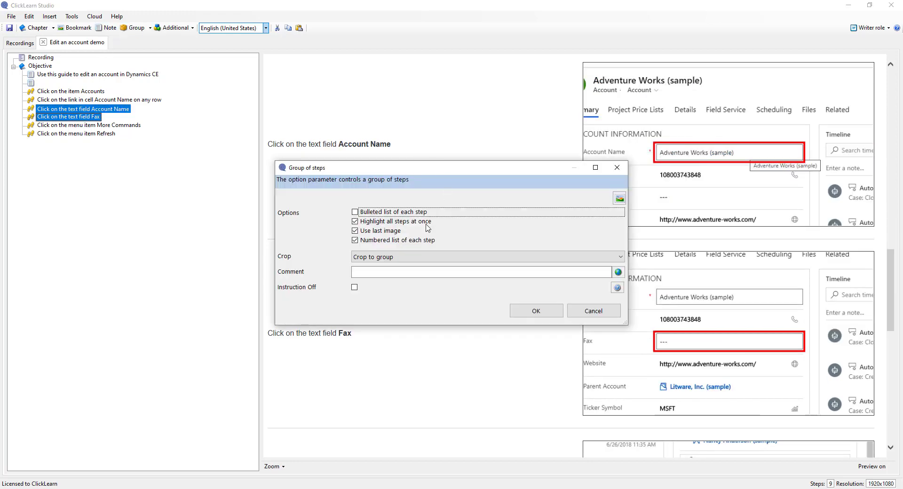
pyautogui.click(619, 199)
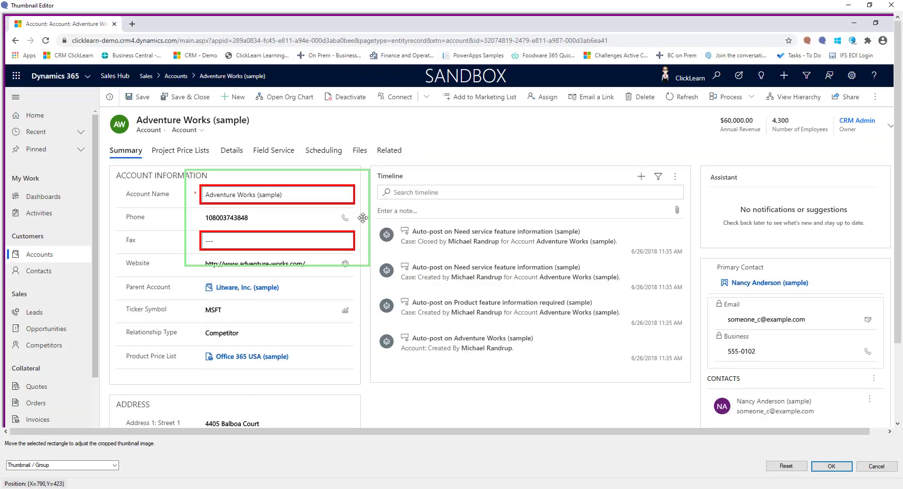
pyautogui.moveTo(183, 218); pyautogui.dragTo(99, 222)
pyautogui.moveTo(270, 170); pyautogui.dragTo(271, 140)
pyautogui.click(819, 470)
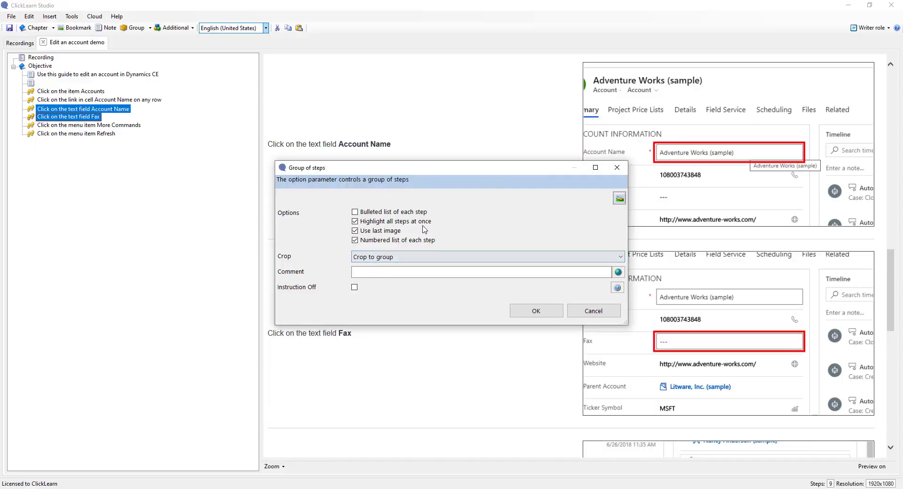
pyautogui.click(536, 311)
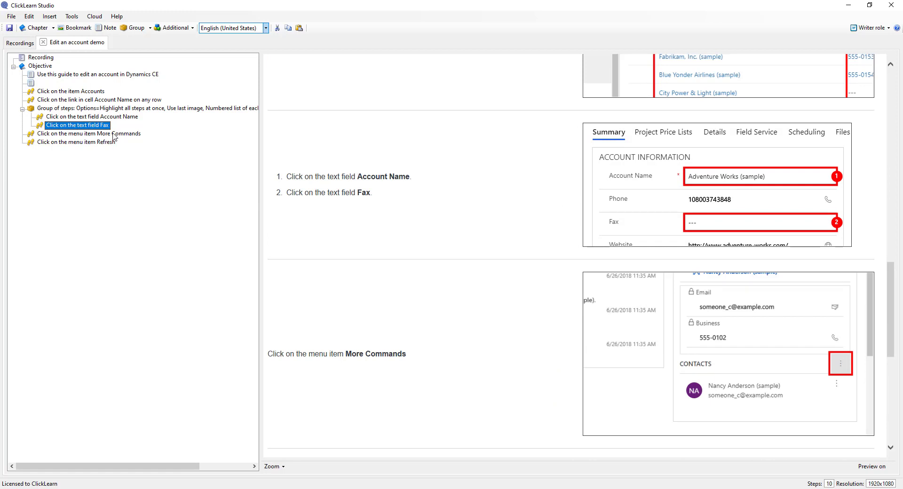
# Insert the note "Remember..." with placement Keep with next step directly before the Fax step inside the group
pyautogui.click(107, 27)
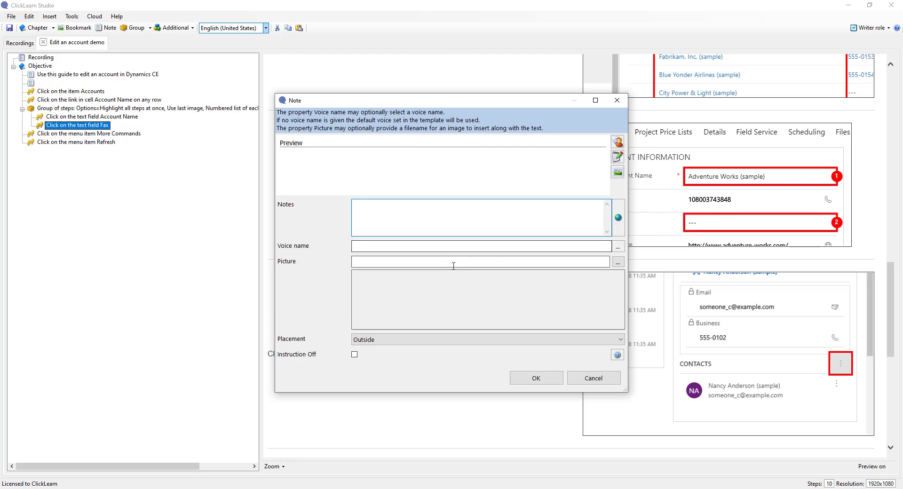
pyautogui.write('Remember...')
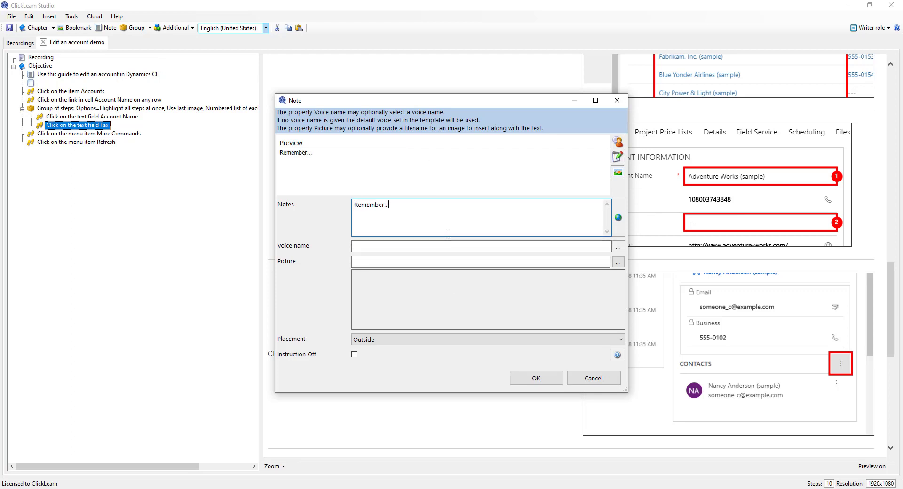
pyautogui.click(459, 339)
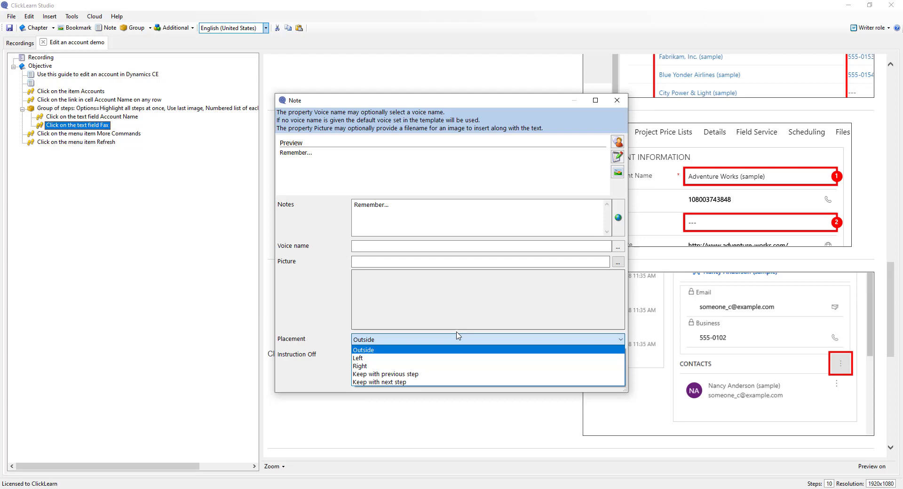
pyautogui.click(403, 384)
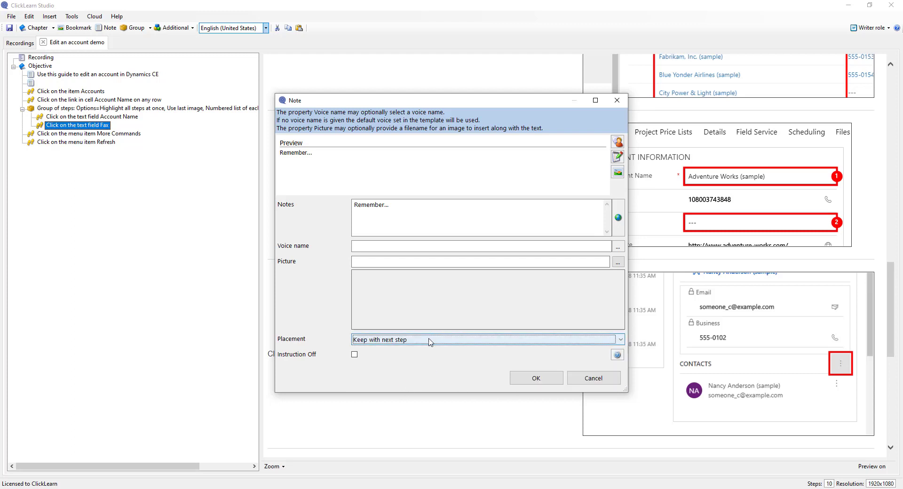
pyautogui.click(525, 378)
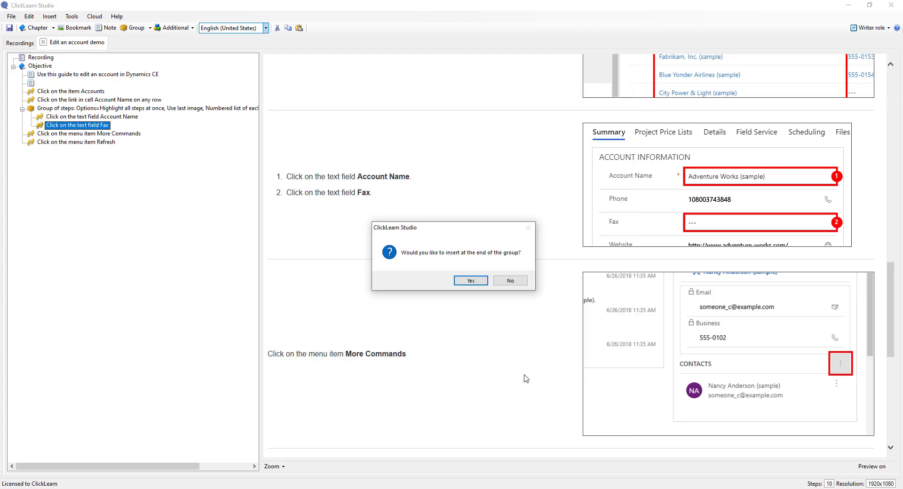
pyautogui.click(512, 279)
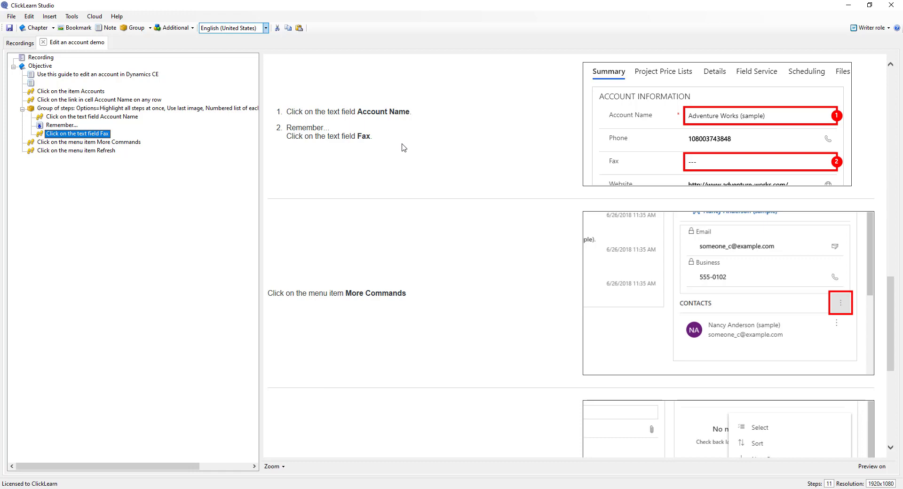
# Add an untitled bookmark cropped to the entire screen before the group of steps, and close the recording with its changes saved
pyautogui.scroll(3, 403, 148)
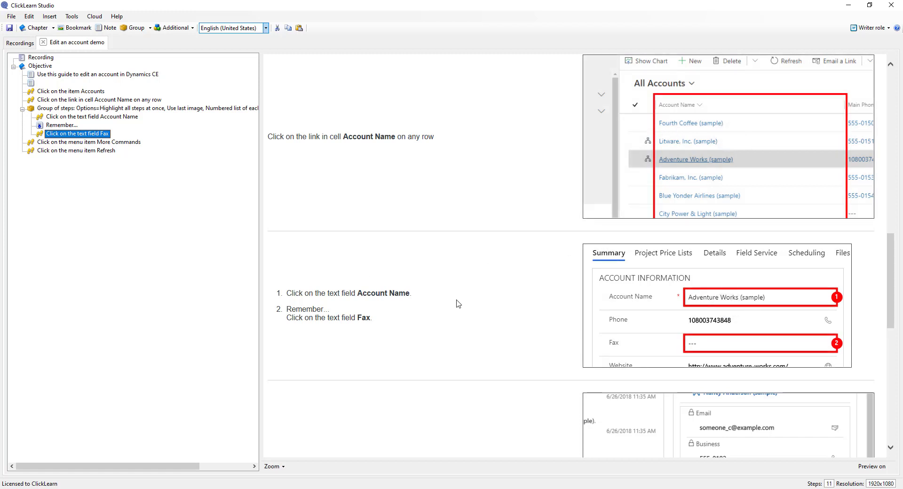
pyautogui.click(86, 112)
pyautogui.click(75, 27)
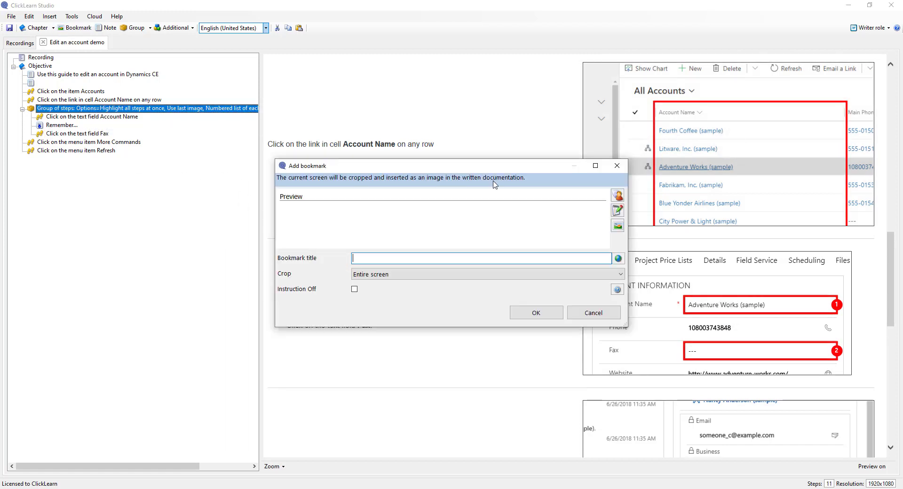
pyautogui.click(528, 313)
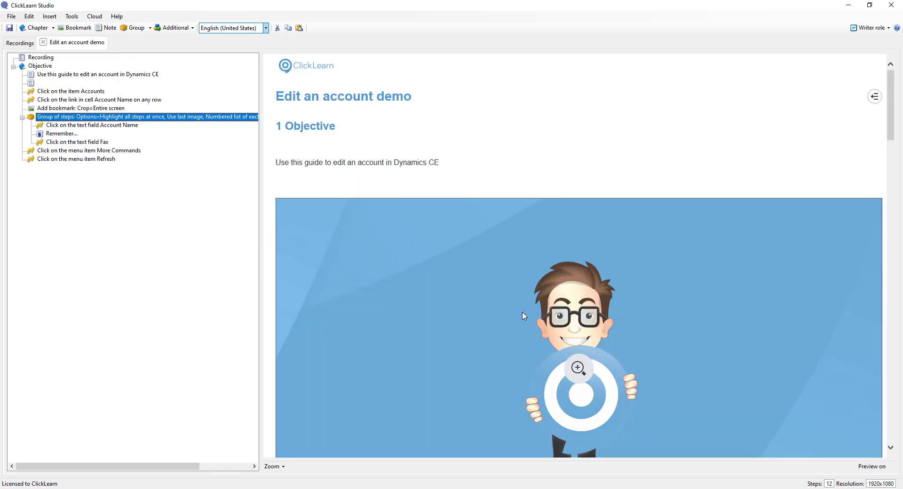
pyautogui.scroll(6, 524, 316)
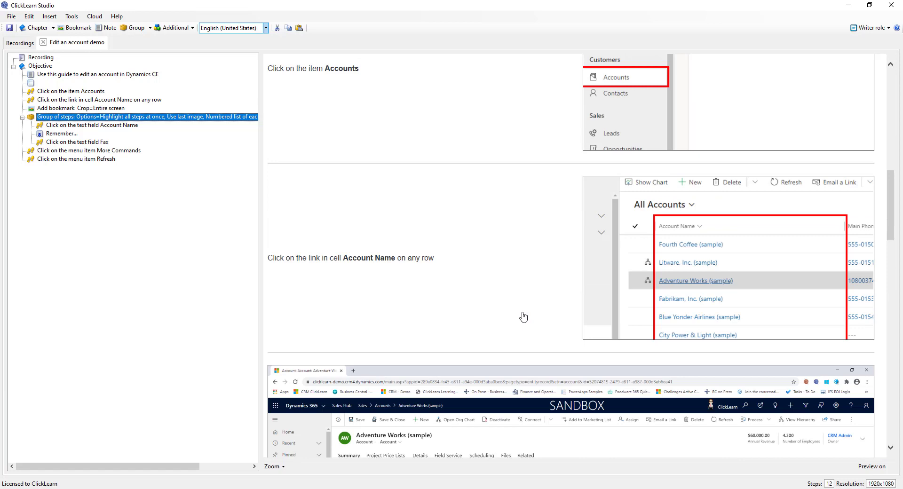
pyautogui.scroll(-6, 523, 316)
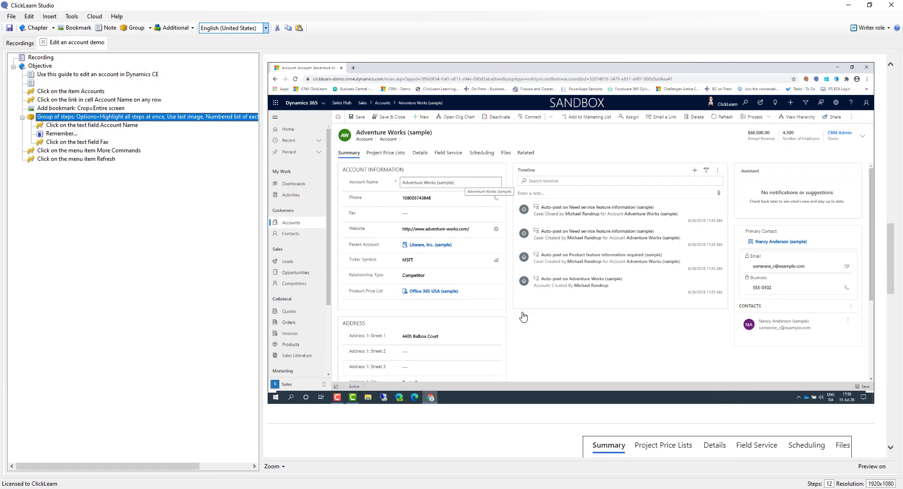
pyautogui.scroll(-4, 524, 316)
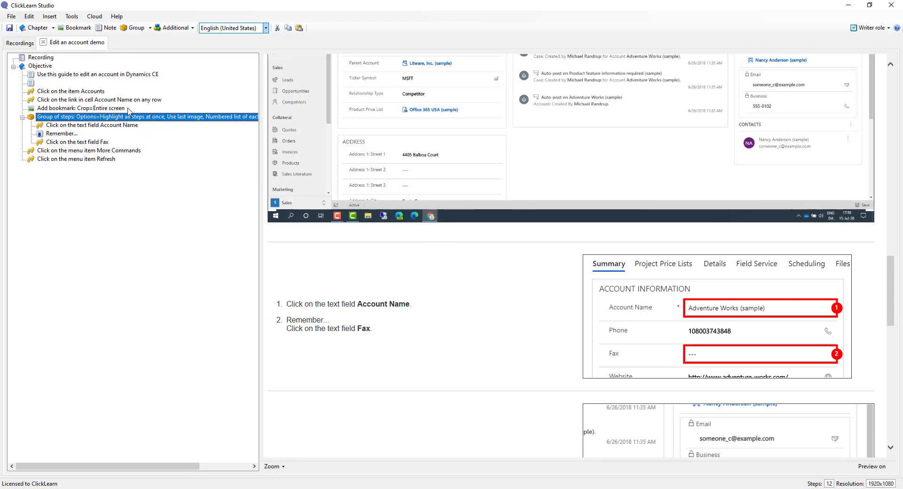
pyautogui.click(43, 42)
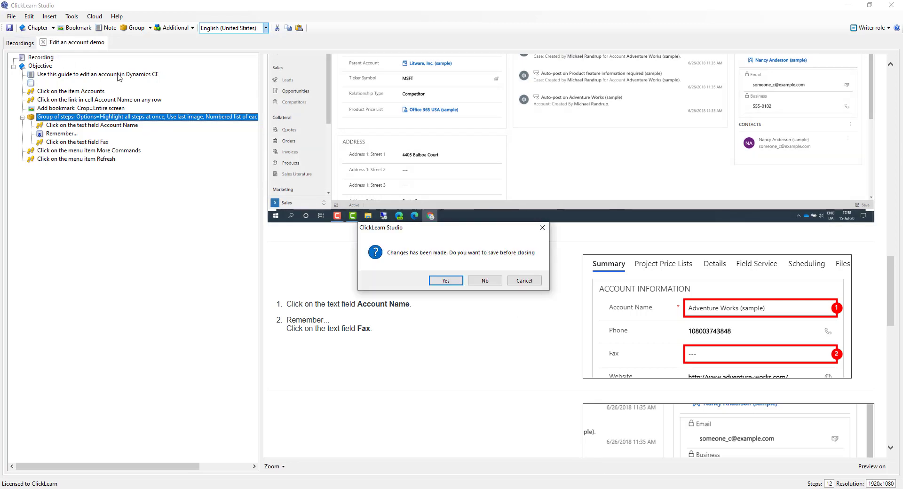
pyautogui.click(448, 280)
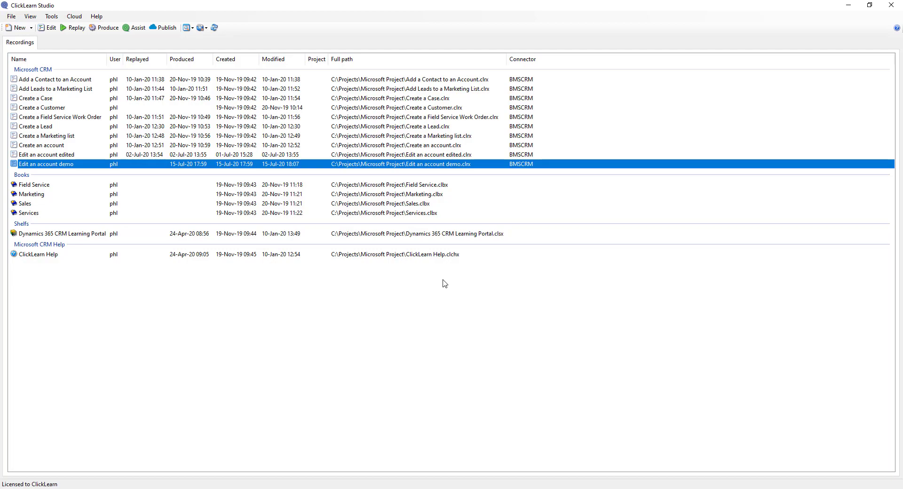
# Switch to Dynamics 365 in the browser and open the personalization settings to change the display language to German
pyautogui.click(390, 488)
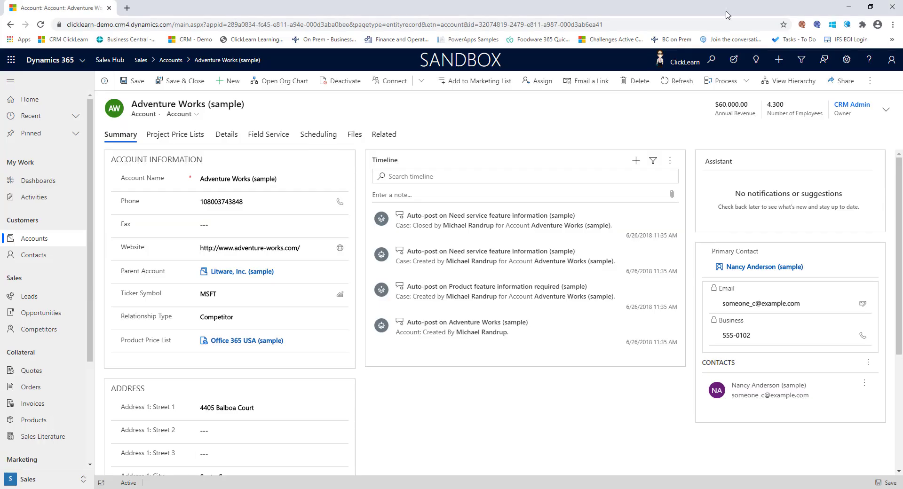
pyautogui.click(846, 60)
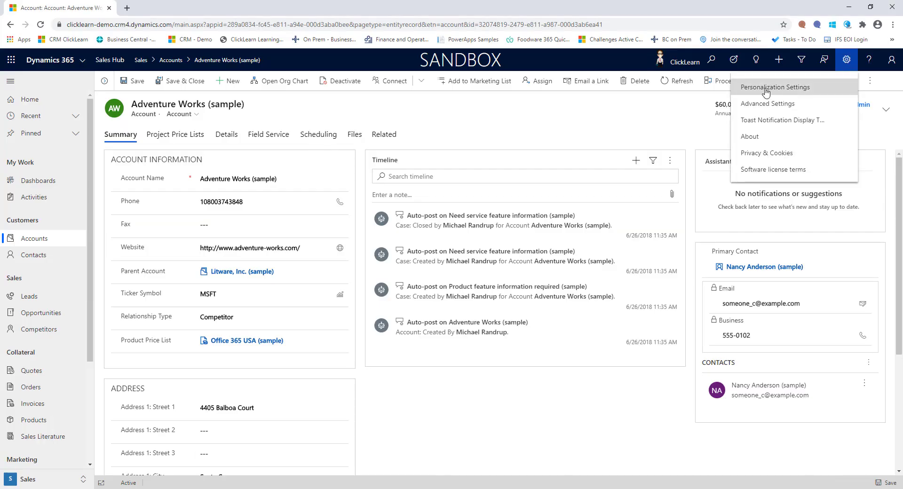
pyautogui.click(766, 90)
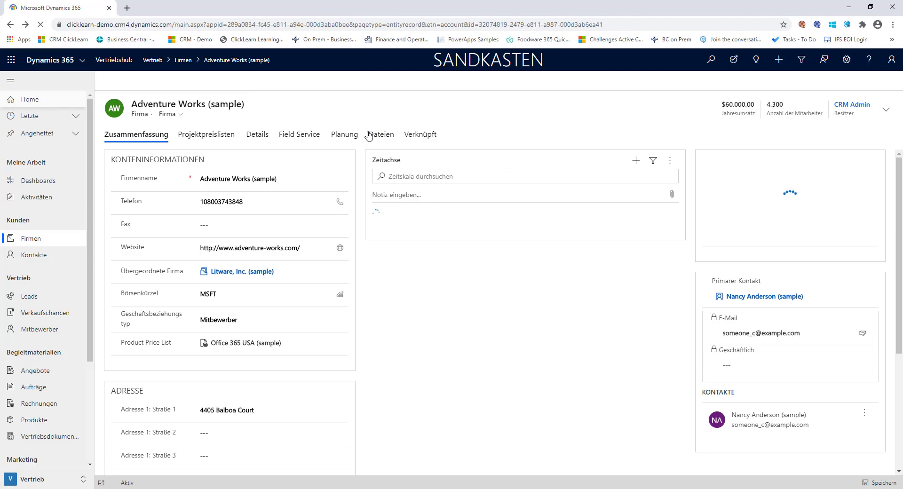
# Switch to ClickLearn Studio and start replaying the Edit an account demo recording in German (Germany)
pyautogui.hotkey('alt', 'Tab')
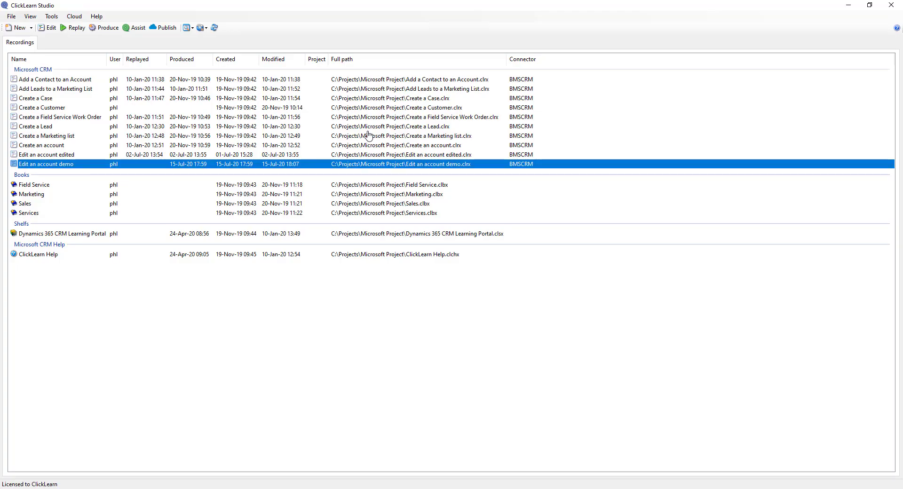
pyautogui.click(77, 28)
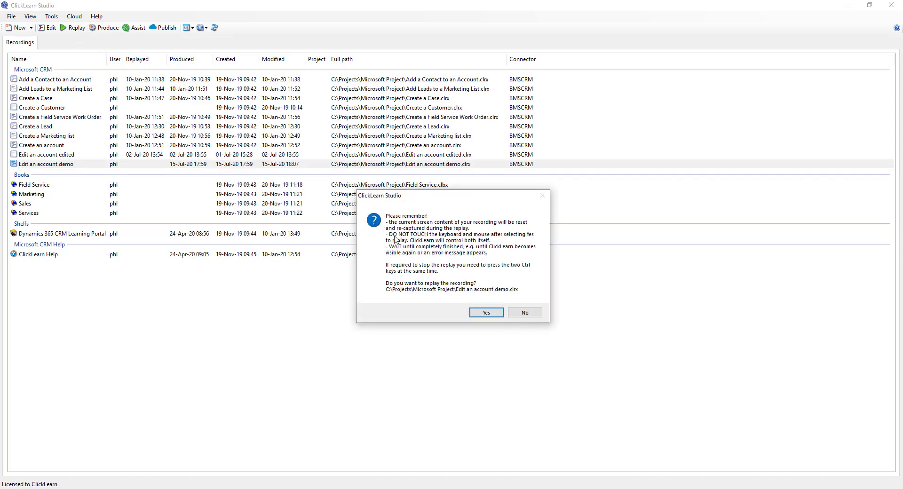
pyautogui.click(498, 312)
pyautogui.click(425, 213)
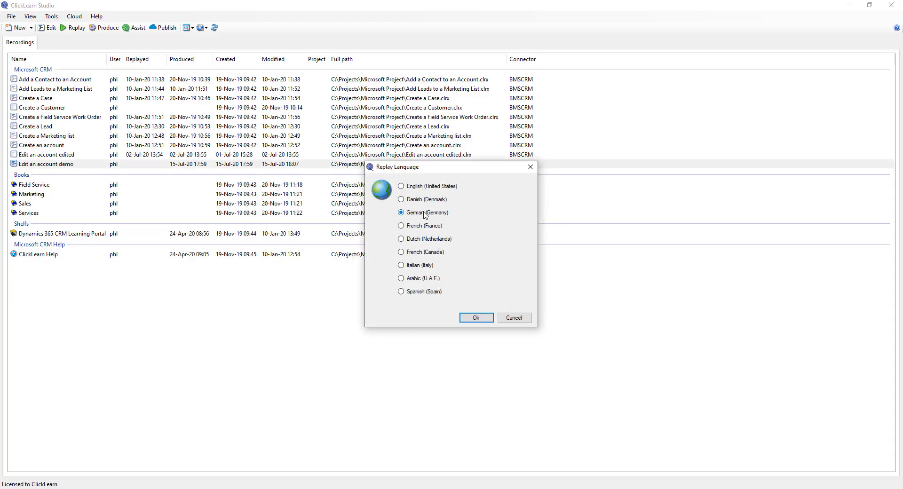
pyautogui.click(476, 318)
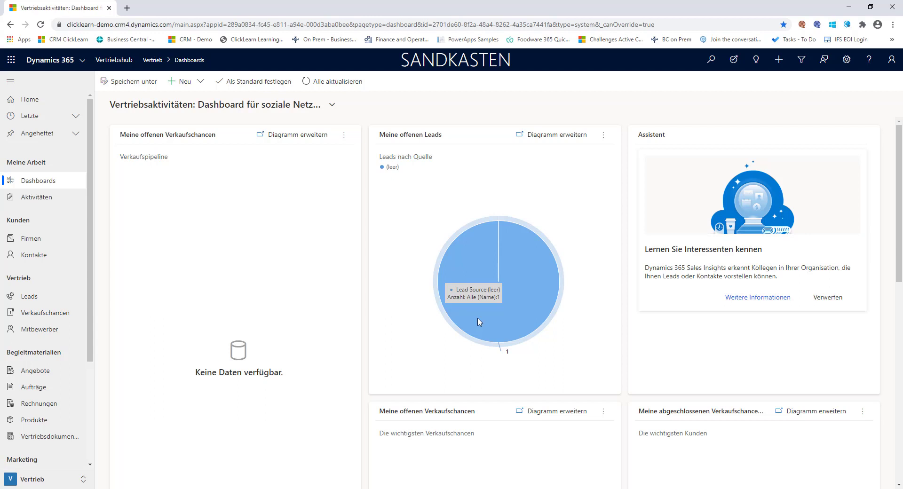
pyautogui.click(4, 237)
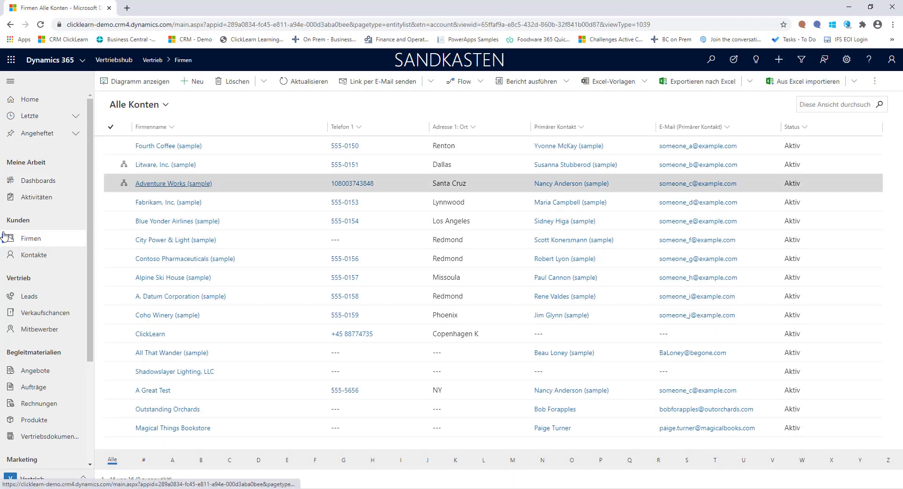
pyautogui.click(139, 183)
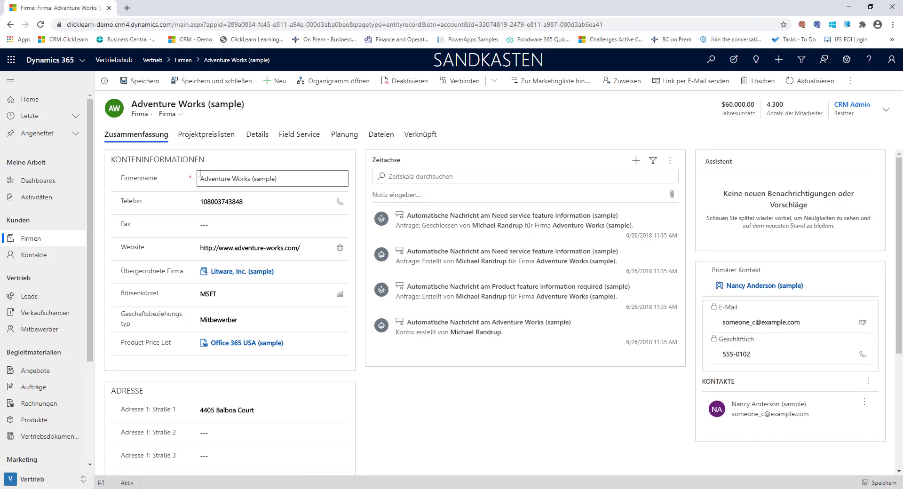
pyautogui.click(200, 220)
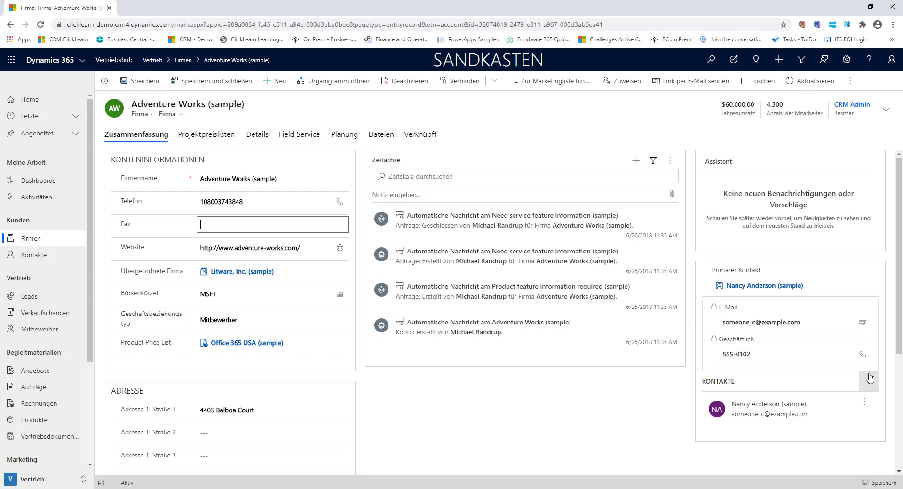
pyautogui.click(869, 380)
pyautogui.click(756, 276)
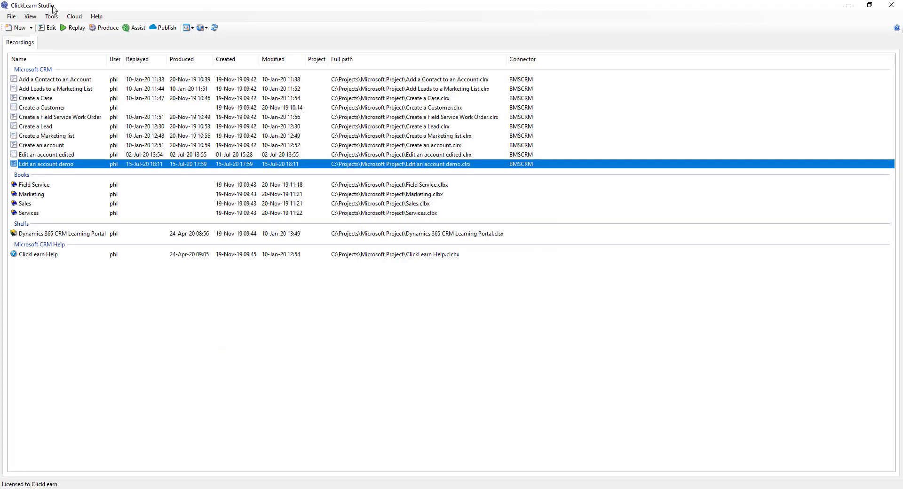
# Open the Edit an account demo recording for editing, review its preview in German (Germany), and close it
pyautogui.click(48, 27)
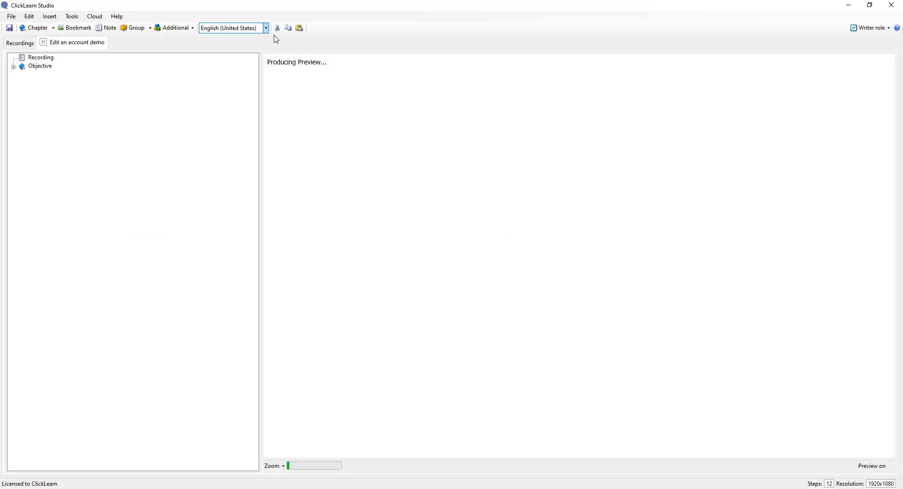
pyautogui.click(266, 27)
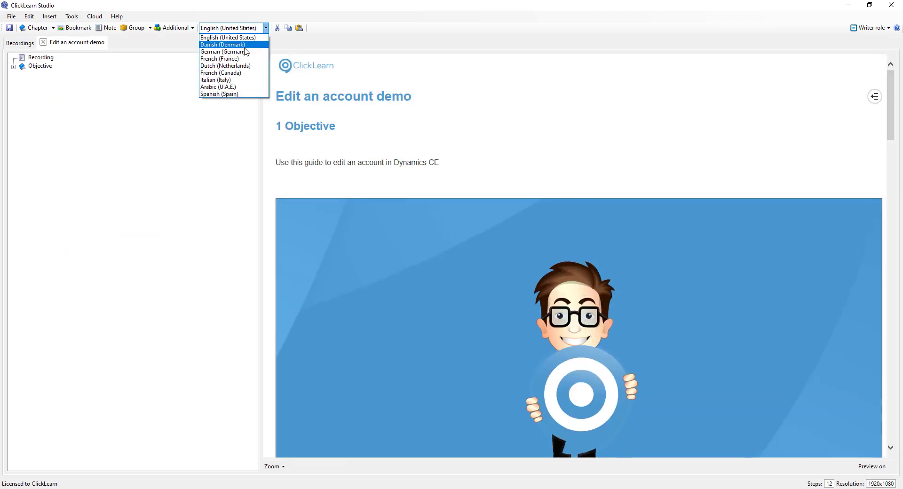
pyautogui.click(245, 52)
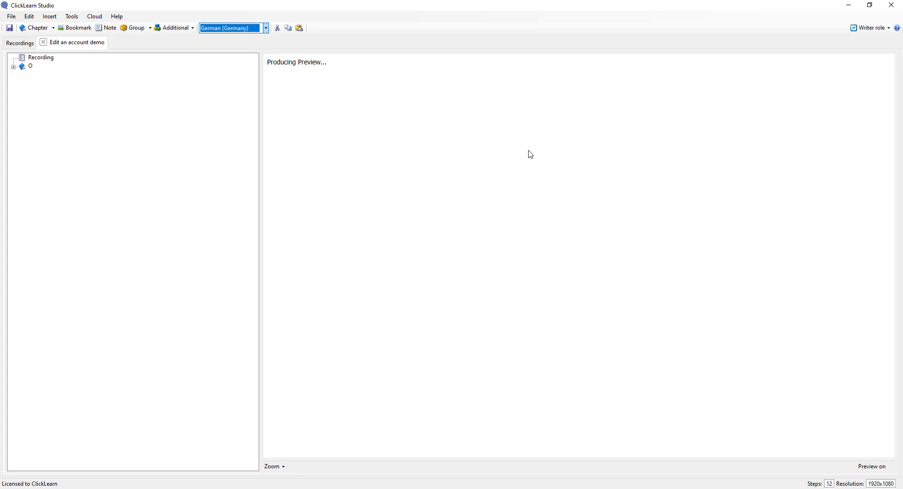
pyautogui.scroll(-10, 651, 203)
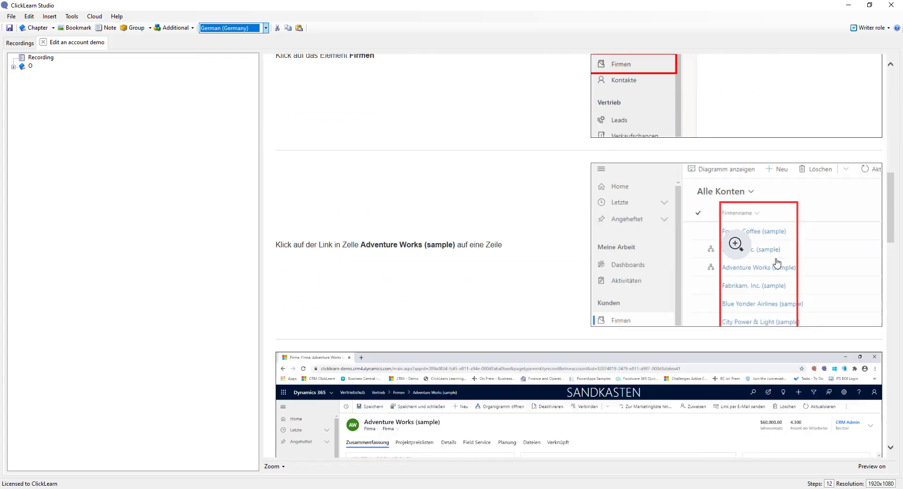
pyautogui.scroll(-10, 376, 375)
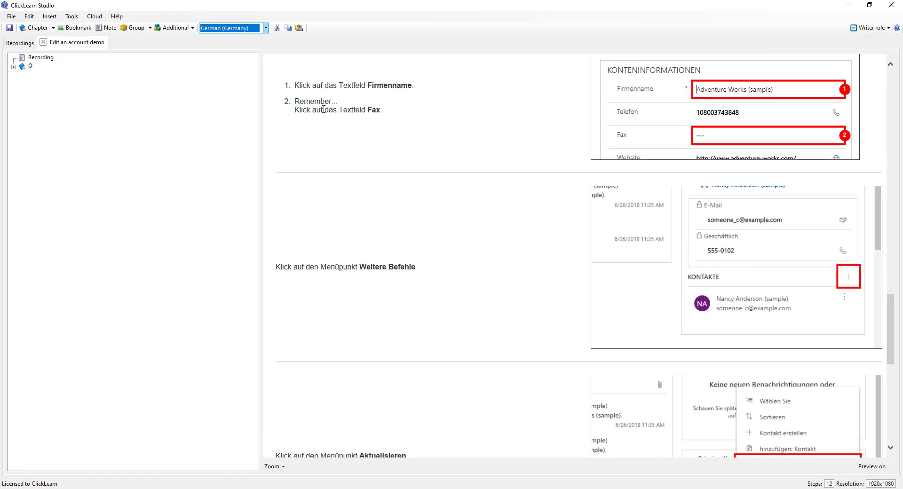
pyautogui.scroll(15, 324, 109)
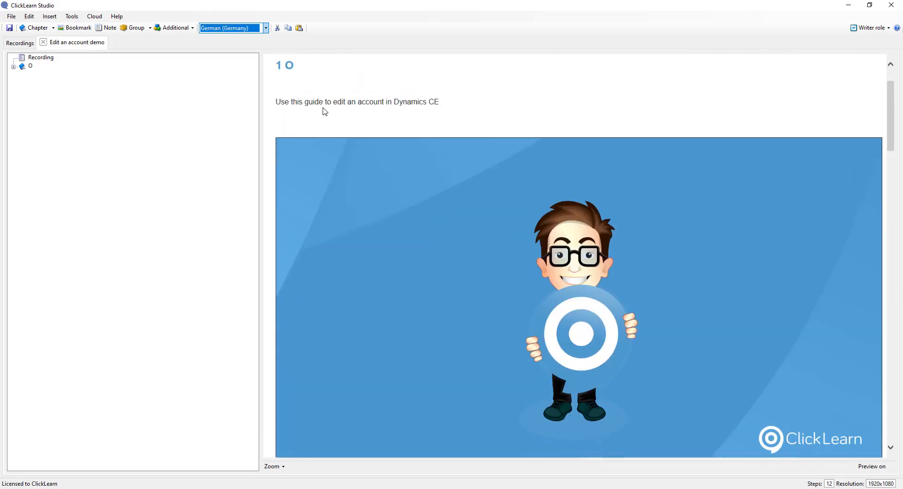
pyautogui.click(43, 43)
# Translate the Edit an account demo recording's texts from English (United States) to German (Germany)
pyautogui.rightClick(47, 164)
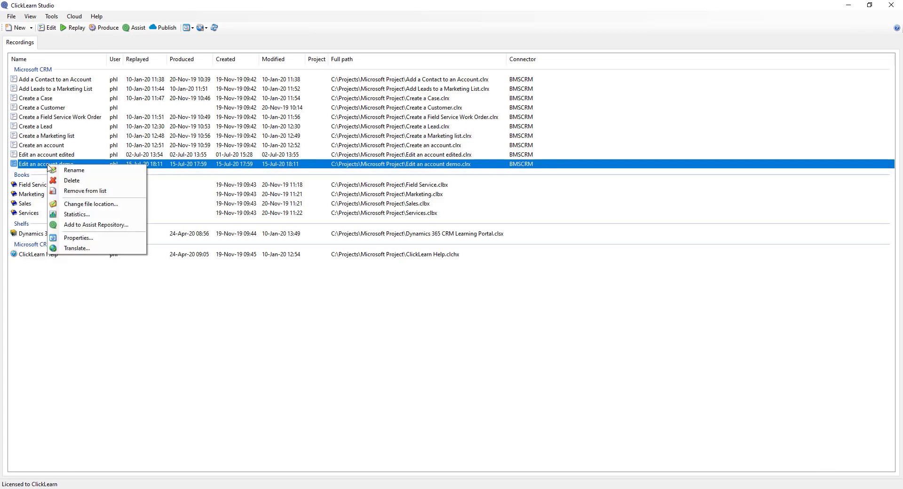
pyautogui.click(80, 248)
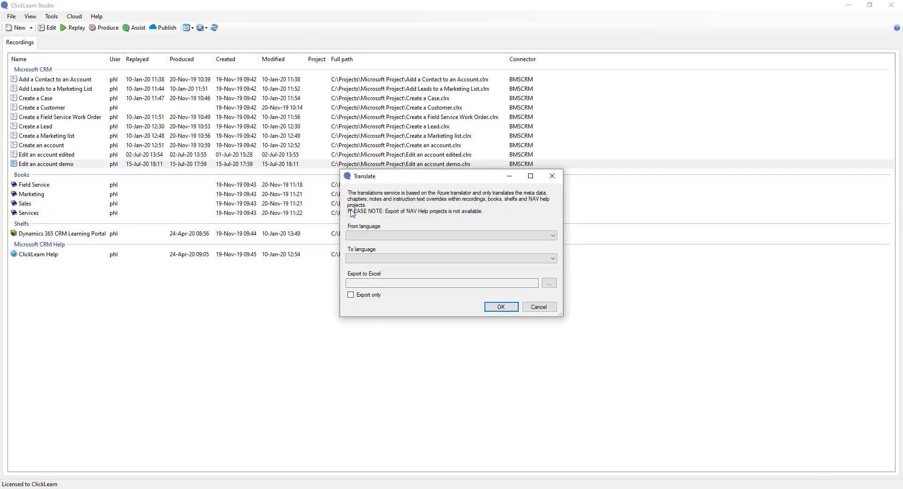
pyautogui.click(378, 236)
pyautogui.click(381, 244)
pyautogui.click(382, 259)
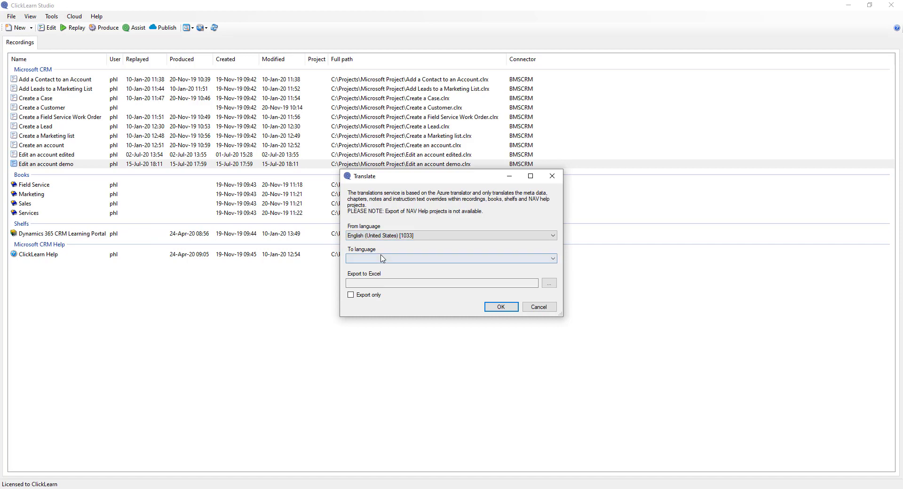
pyautogui.click(382, 280)
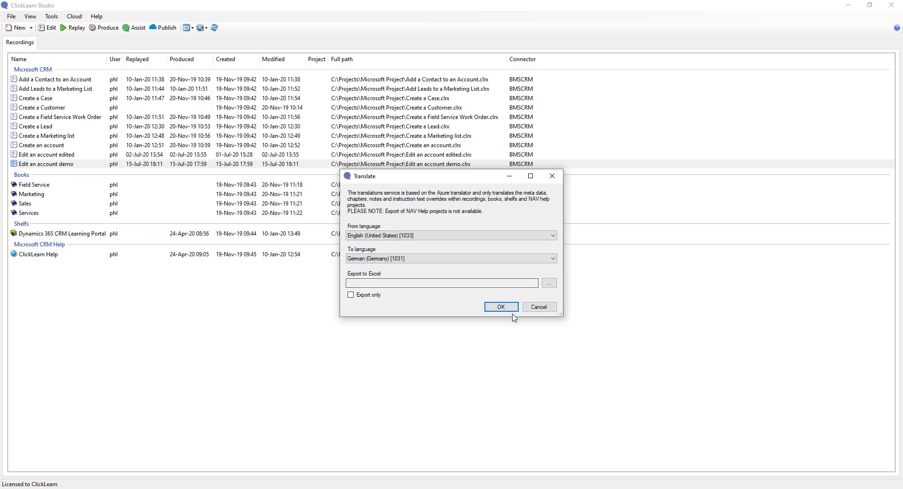
pyautogui.click(500, 307)
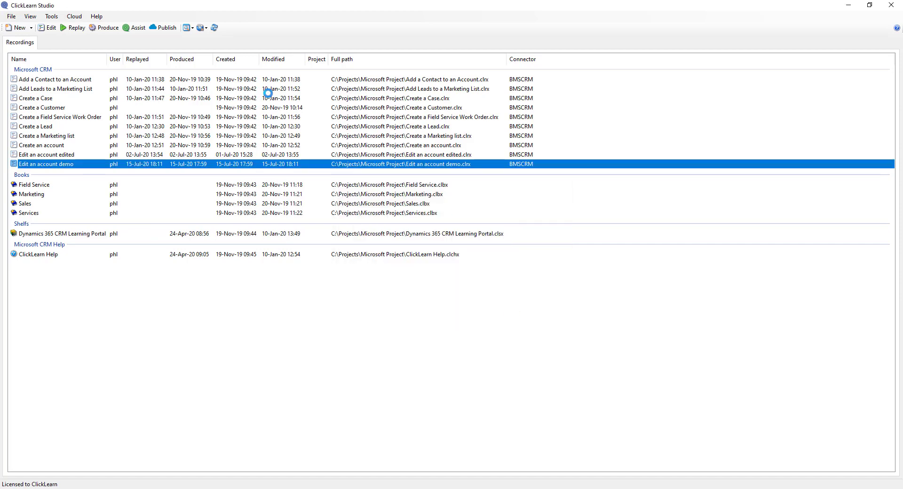
# Produce the Edit an account demo recording in German (Germany) along with English (United States)
pyautogui.click(104, 28)
pyautogui.click(408, 212)
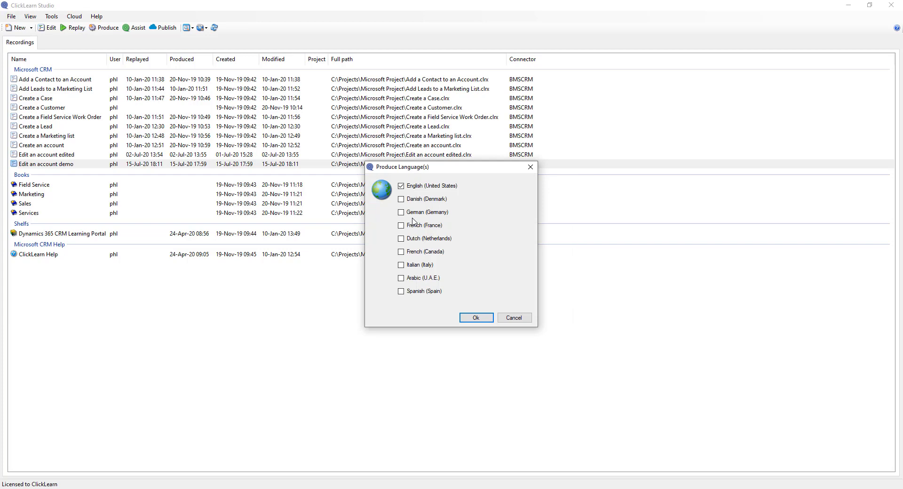
pyautogui.click(480, 324)
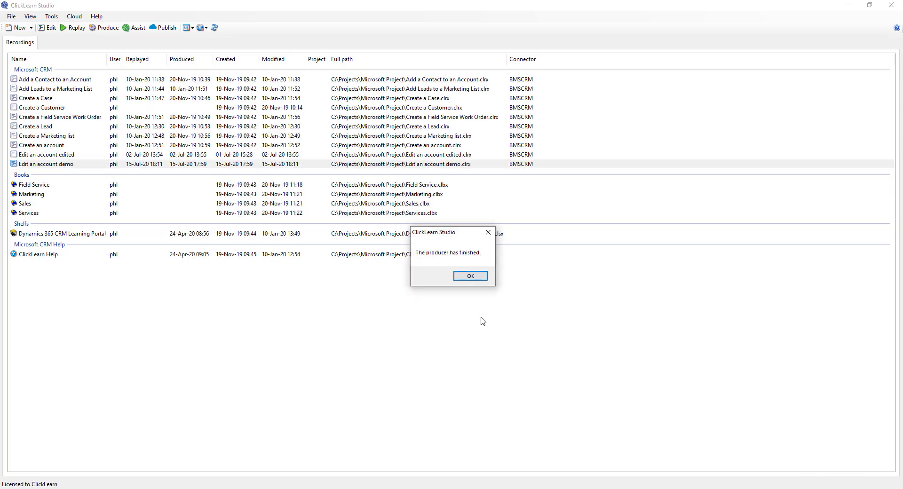
pyautogui.click(474, 276)
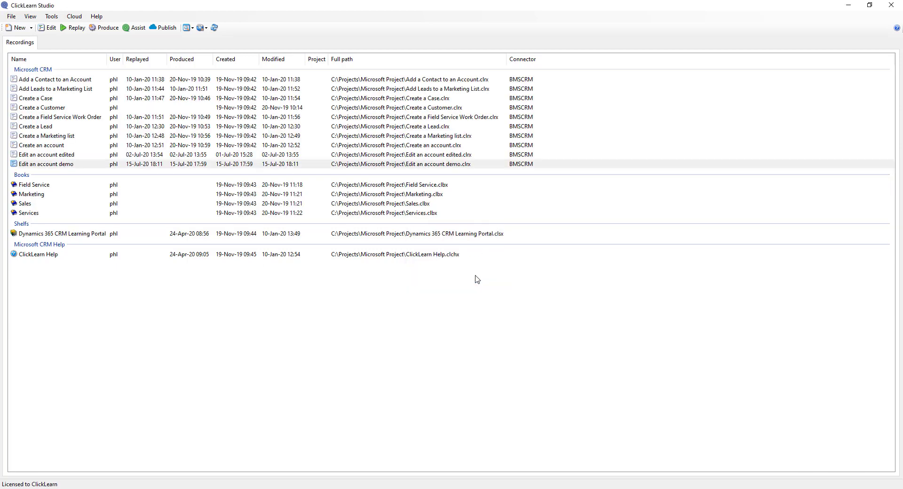
# Open the German (Germany) web page of the produced recording and review its translated instructions and screenshots
pyautogui.click(30, 16)
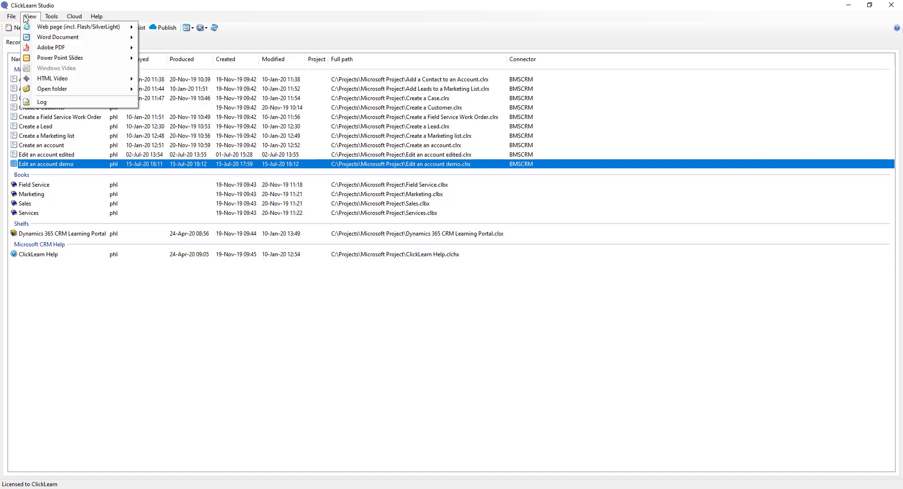
pyautogui.moveTo(39, 28)
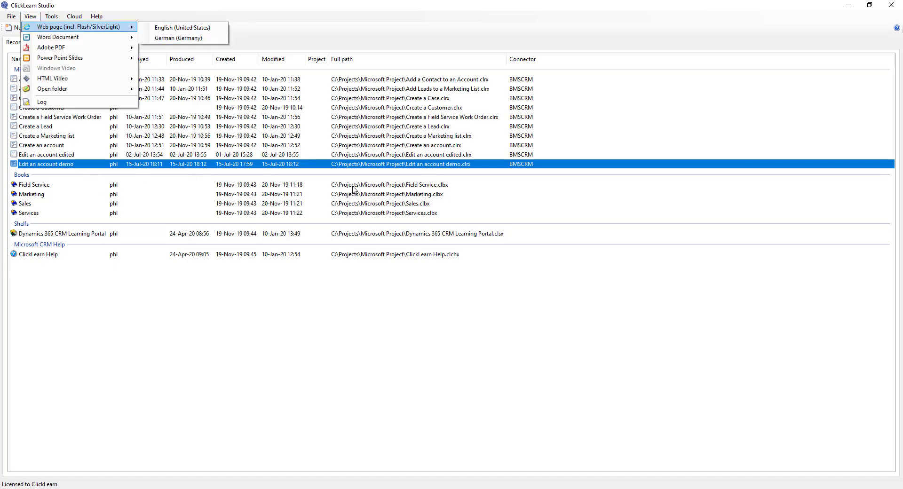
pyautogui.click(193, 39)
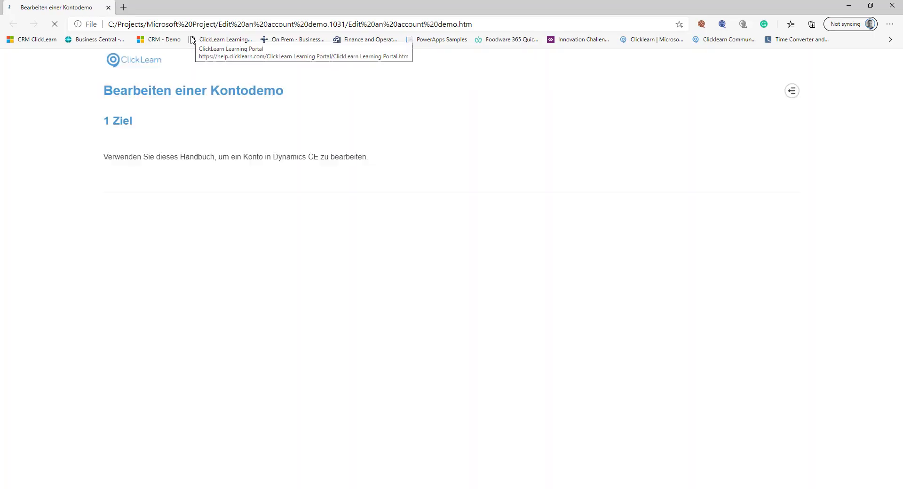
pyautogui.scroll(-20, 433, 141)
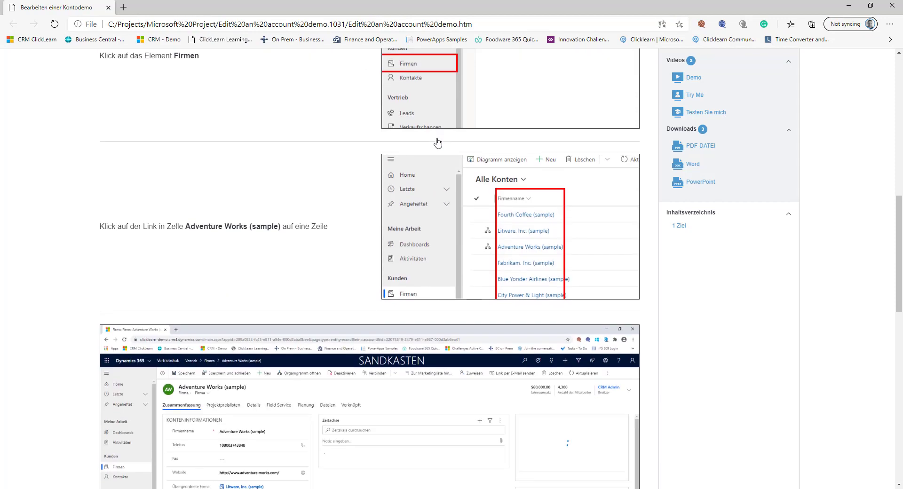
pyautogui.scroll(-7, 439, 142)
pyautogui.scroll(15, 438, 142)
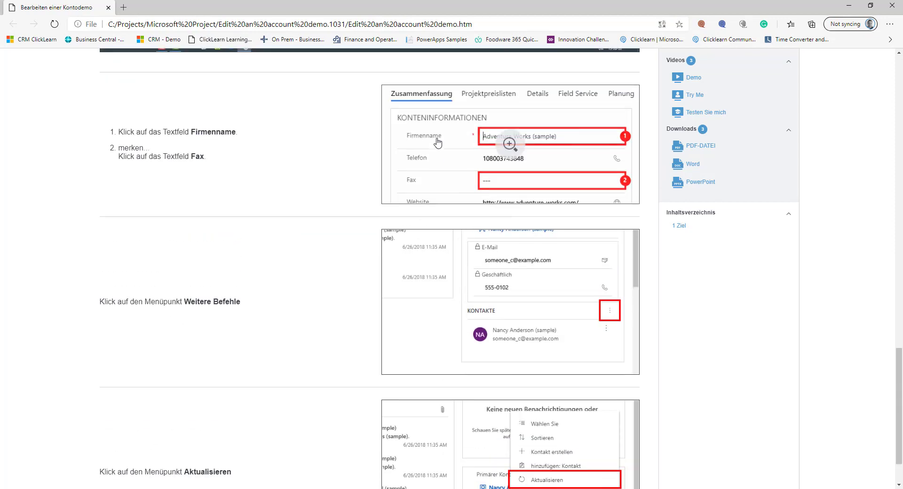
pyautogui.scroll(15, 437, 142)
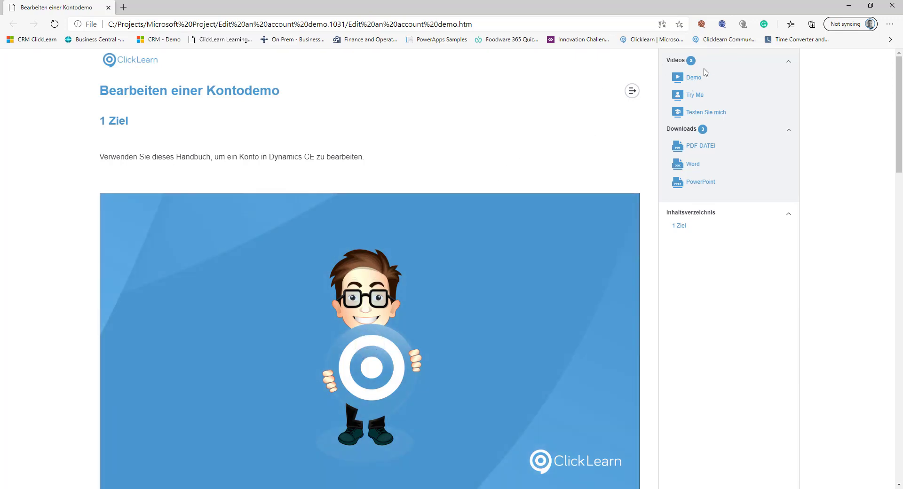
# Play part of the German guide's Demo video, and close the video and the browser page
pyautogui.click(692, 81)
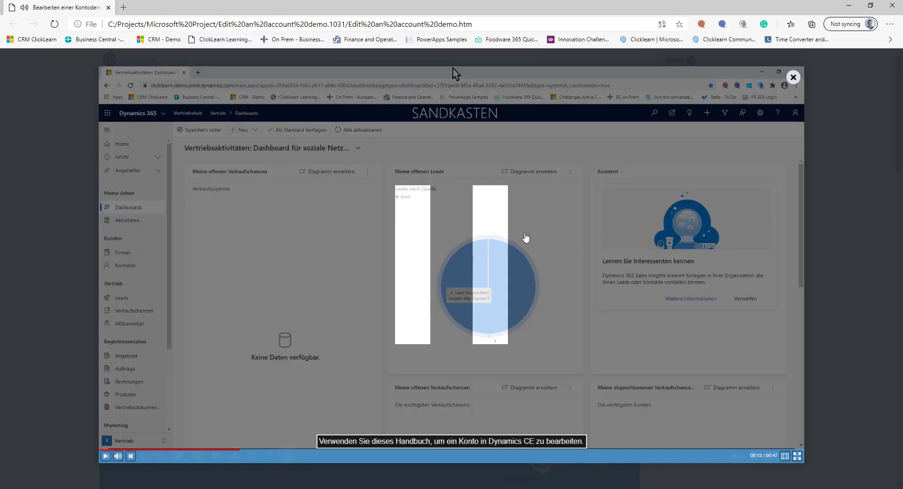
pyautogui.click(792, 81)
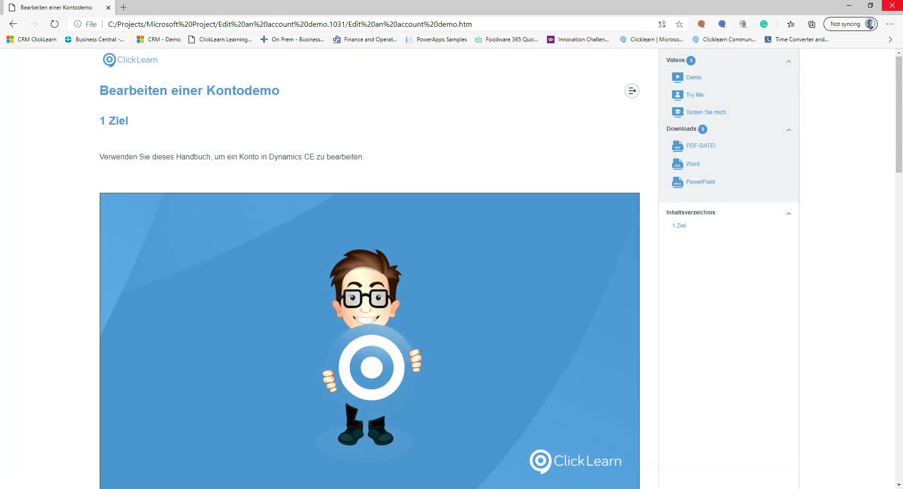
pyautogui.click(899, 6)
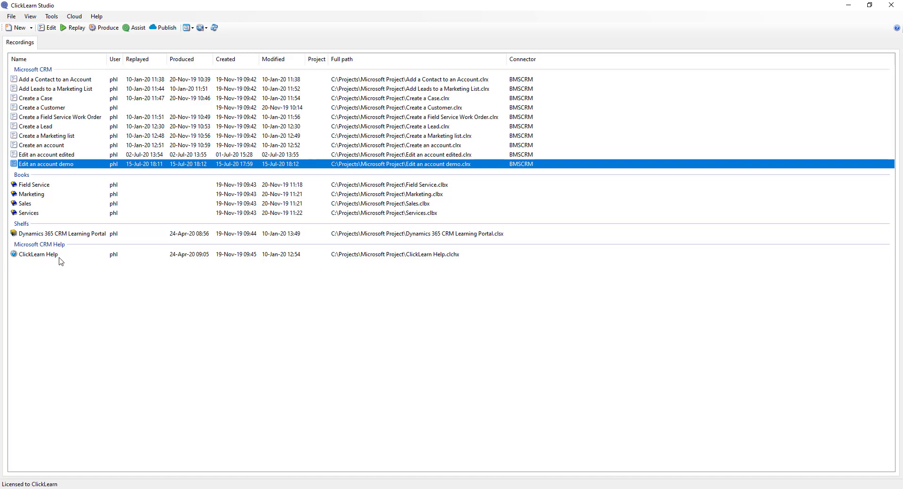
# Open the Sales book and add the Edit an account demo recording between Create an account and Add a Contact to an Account
pyautogui.click(33, 29)
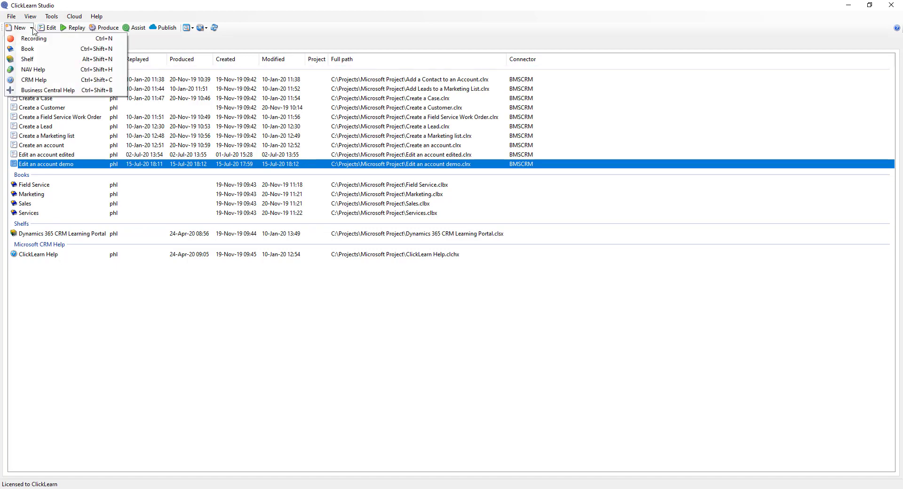
pyautogui.click(245, 41)
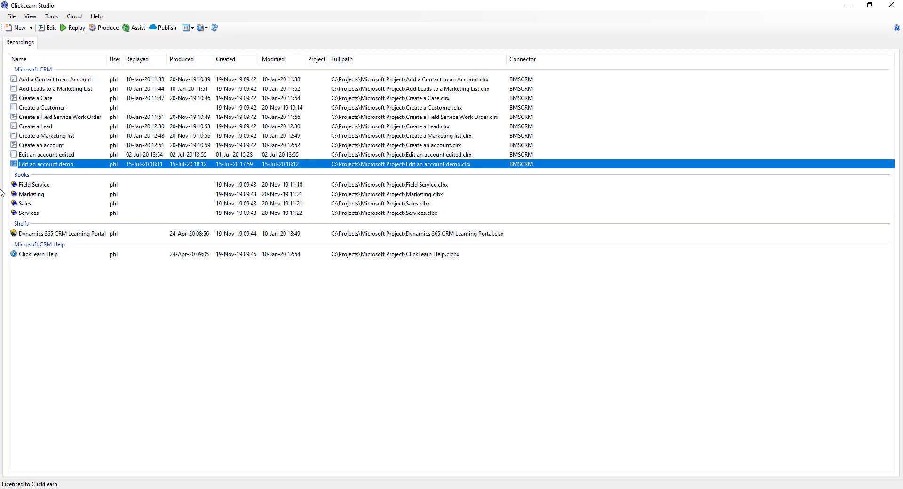
pyautogui.doubleClick(27, 206)
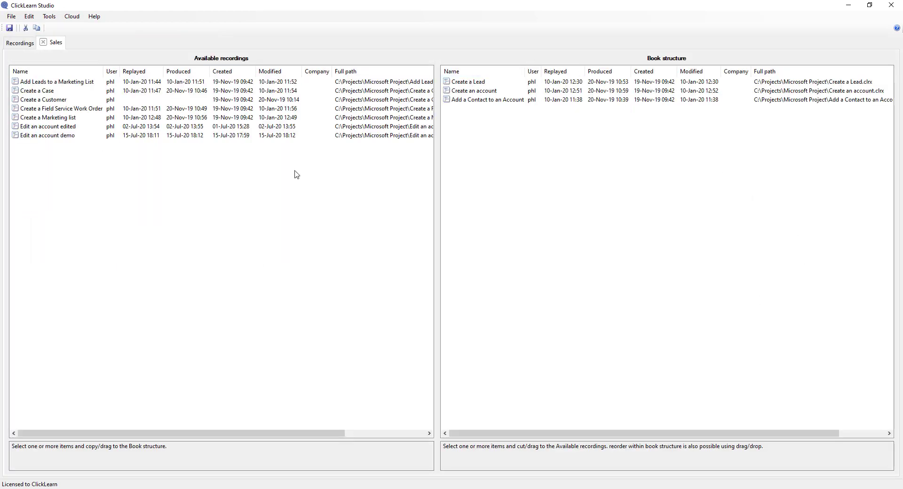
pyautogui.moveTo(38, 137); pyautogui.dragTo(562, 102)
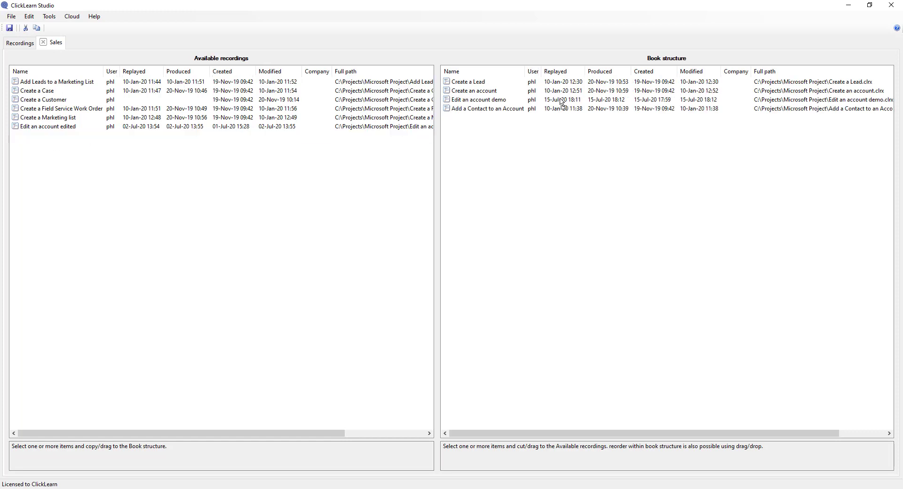
# Remove the Edit an account demo recording from the Sales book, and save and close the book
pyautogui.click(504, 112)
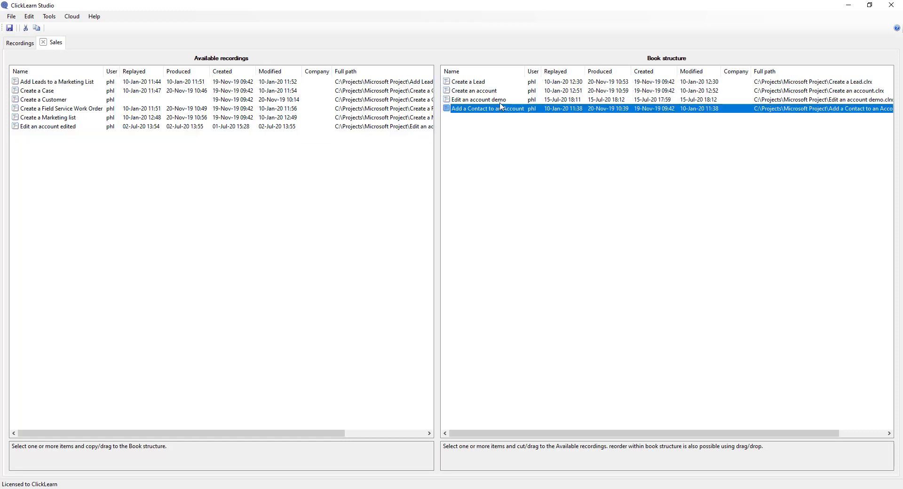
pyautogui.moveTo(499, 100); pyautogui.dragTo(278, 193)
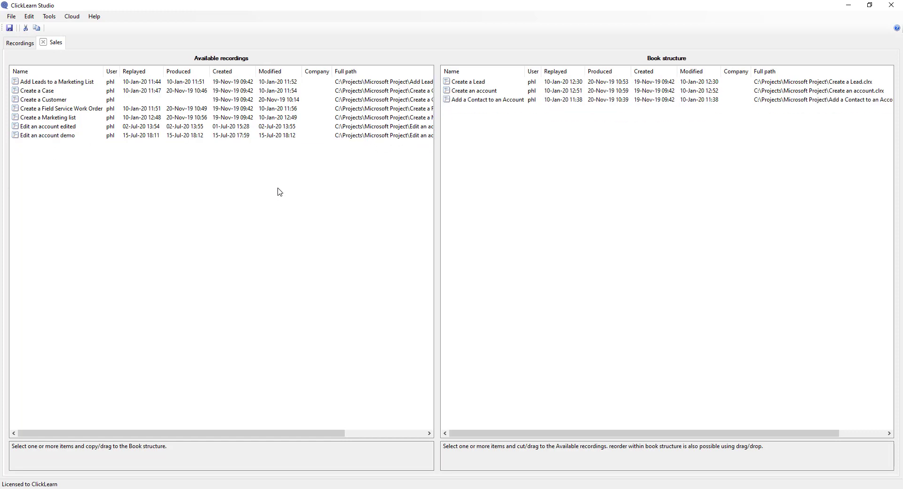
pyautogui.click(46, 43)
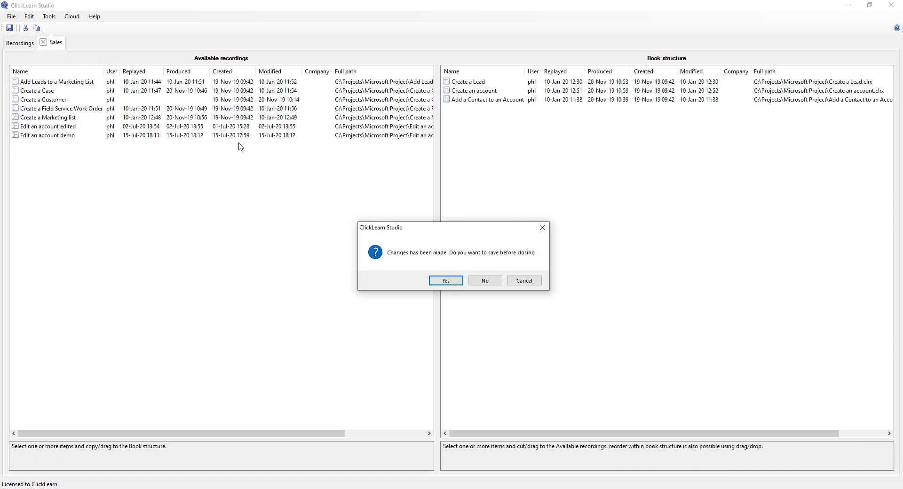
pyautogui.click(440, 282)
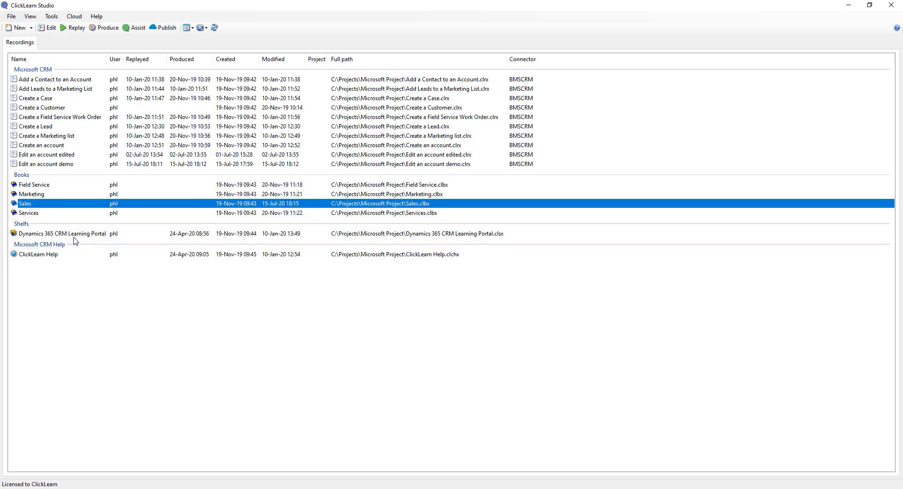
# Open the Dynamics 365 CRM Learning Portal shelf, examine how its books are arranged, and close it
pyautogui.click(74, 235)
pyautogui.doubleClick(74, 235)
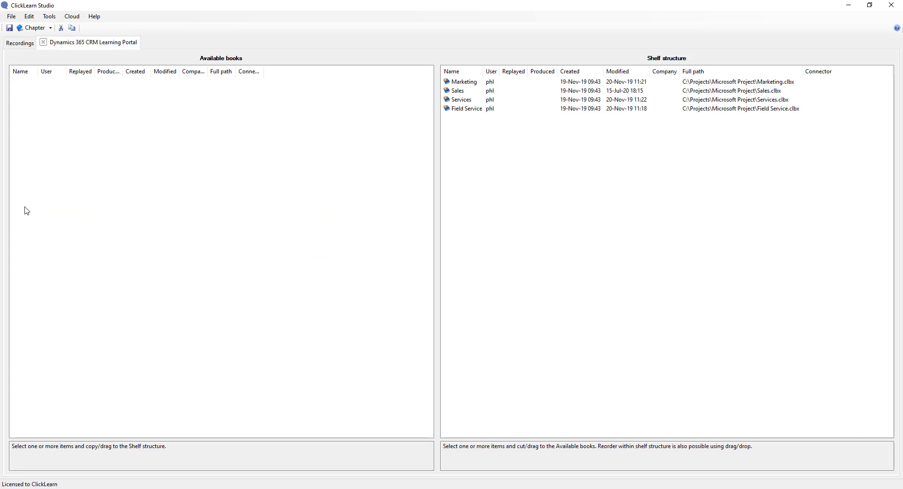
pyautogui.click(42, 42)
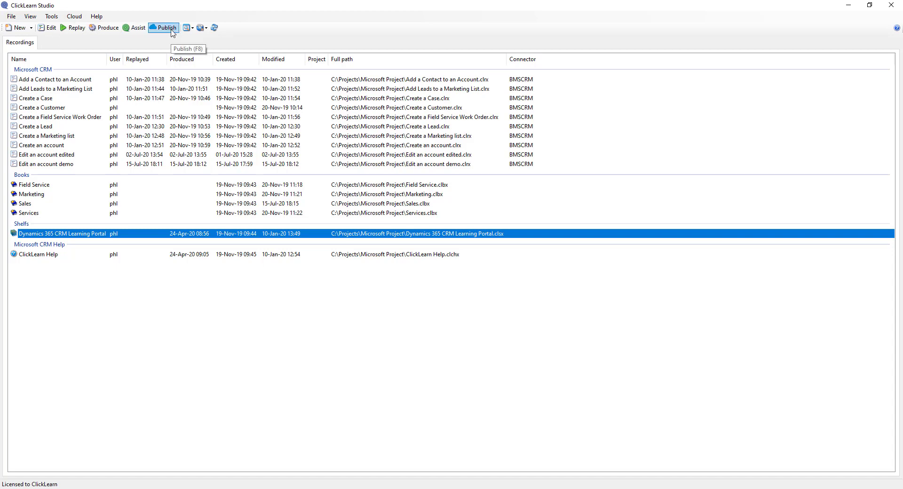
# Open the cloud portal's Dashboard, review its usage, rating, feedback and top-search statistics, and minimize the open windows
pyautogui.click(74, 18)
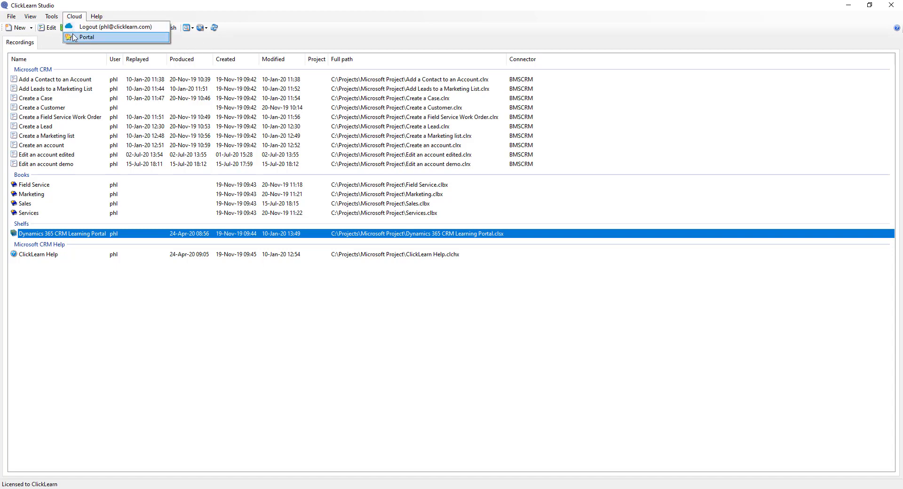
pyautogui.click(76, 37)
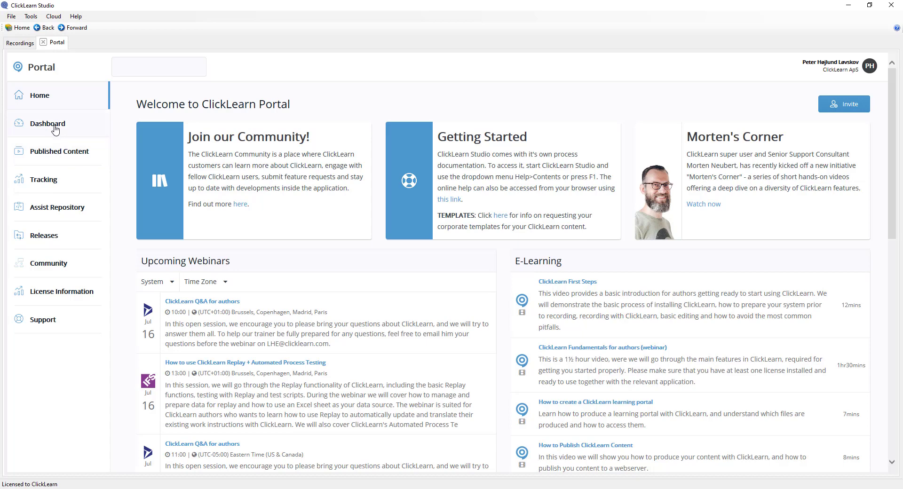
pyautogui.click(55, 130)
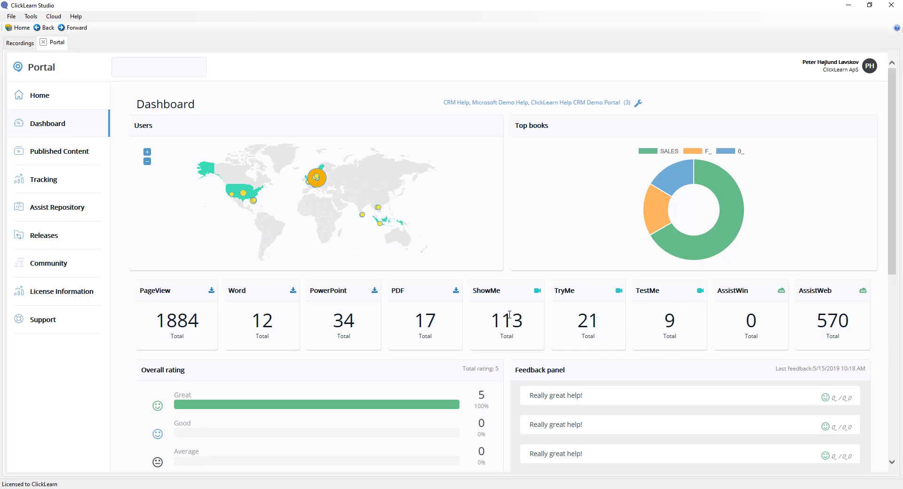
pyautogui.scroll(-4, 509, 314)
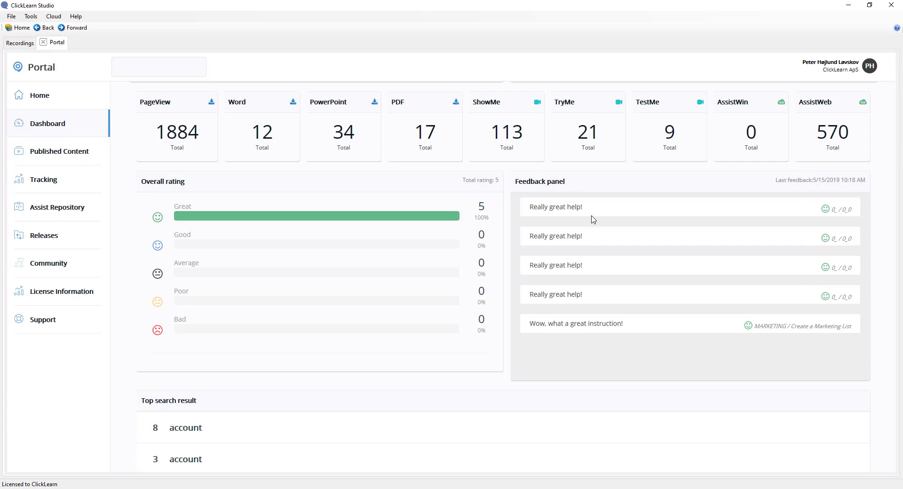
pyautogui.scroll(-4, 592, 220)
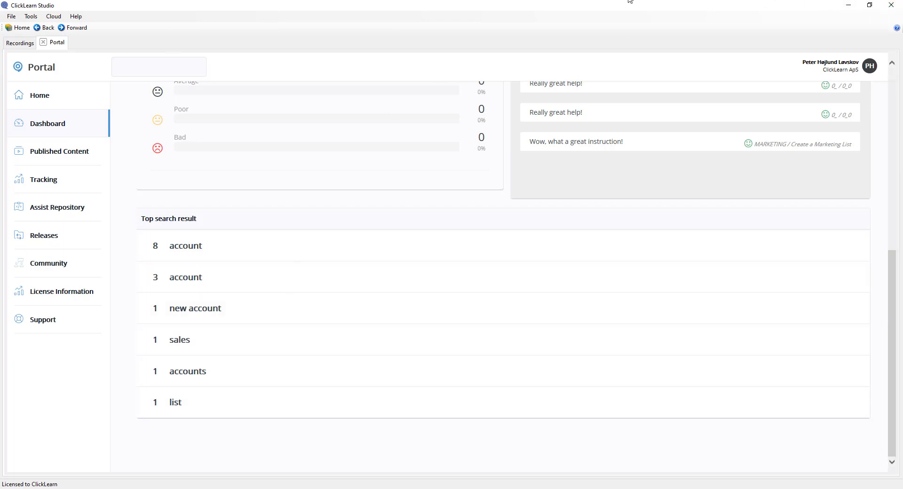
pyautogui.click(848, 5)
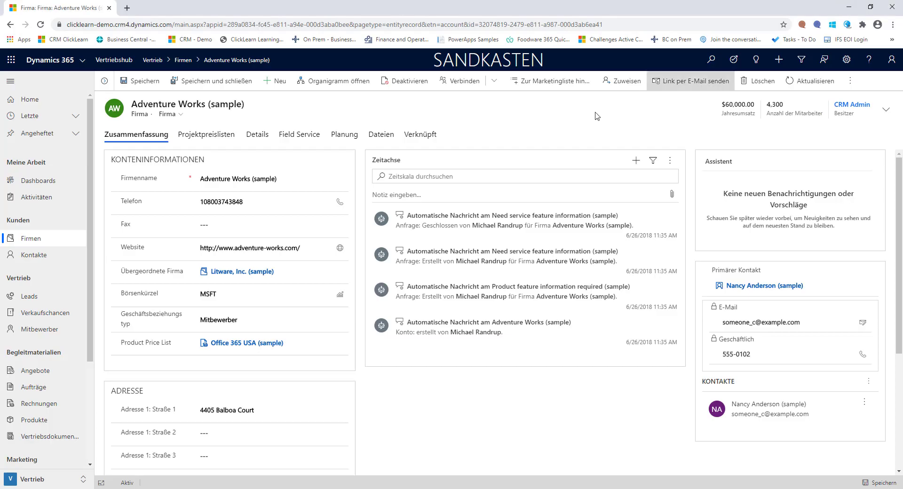
pyautogui.click(854, 5)
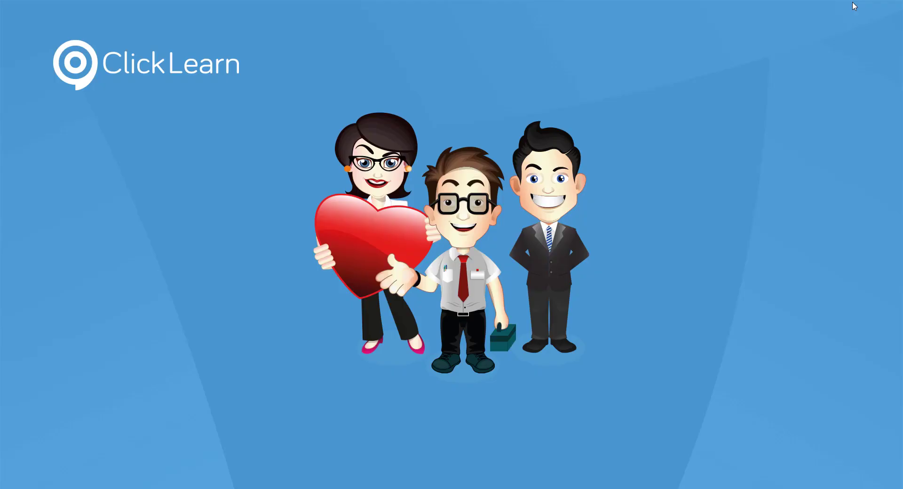